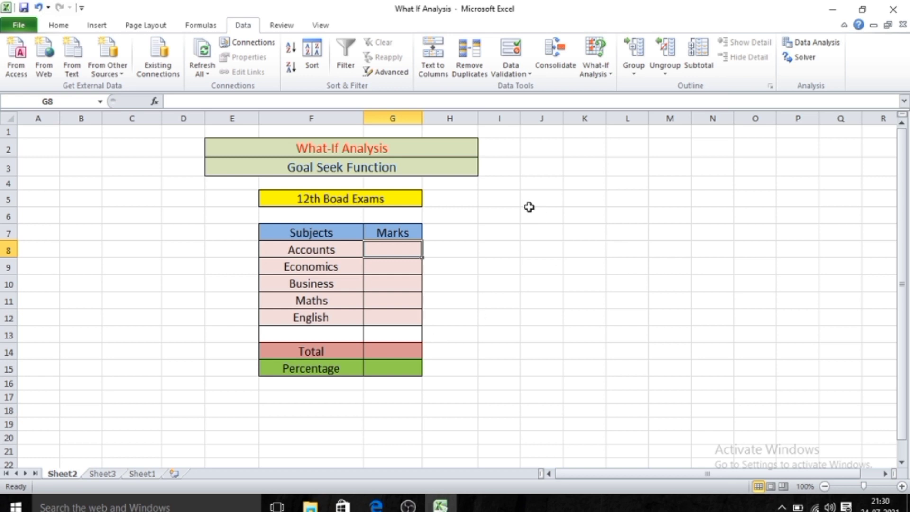
Step: Look over the profit and car-loan sheets, then return to the Sheet2 marks table
left_click(142, 474)
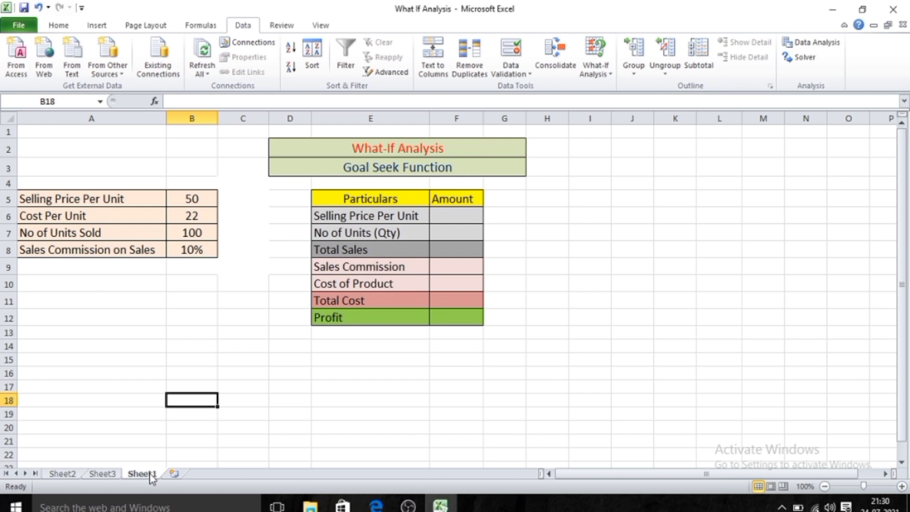
left_click(102, 473)
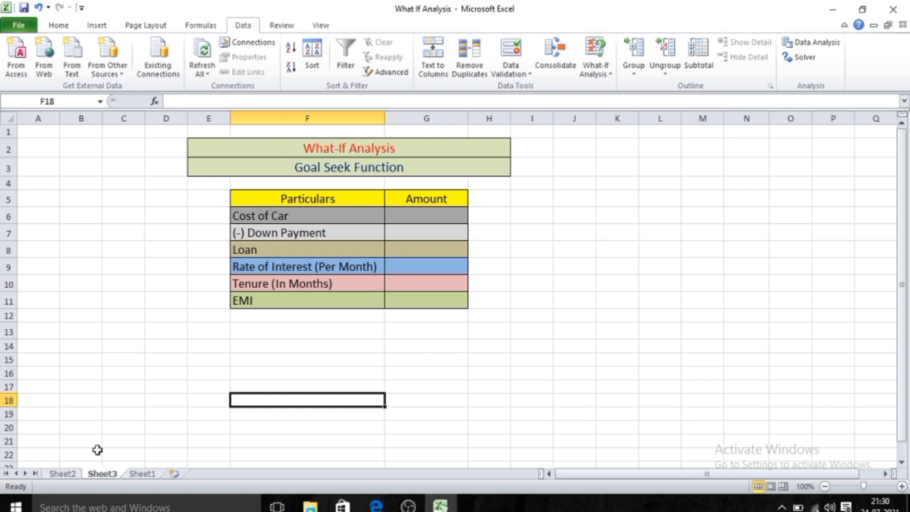
left_click(70, 474)
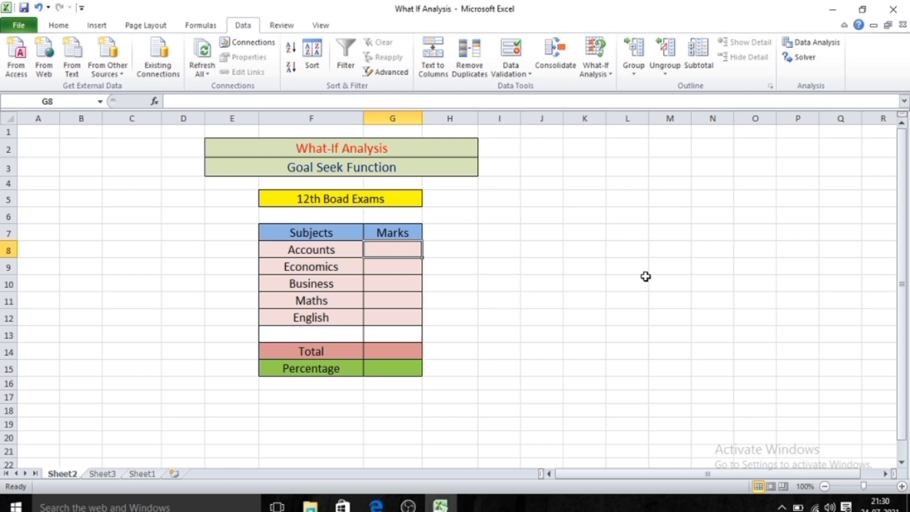
Step: Enter marks 65, 70, 68 and 70 for Accounts, Economics, Business and Maths
type("65")
key("Return")
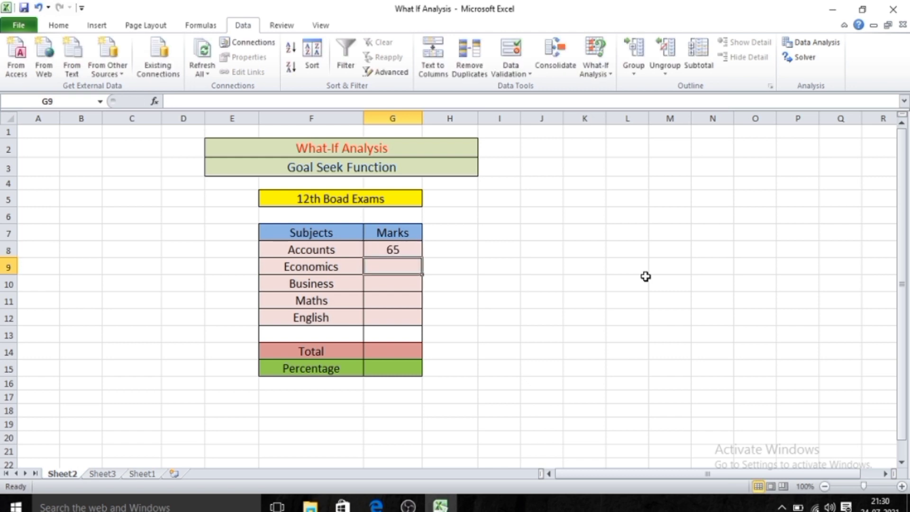
type("70")
key("Return")
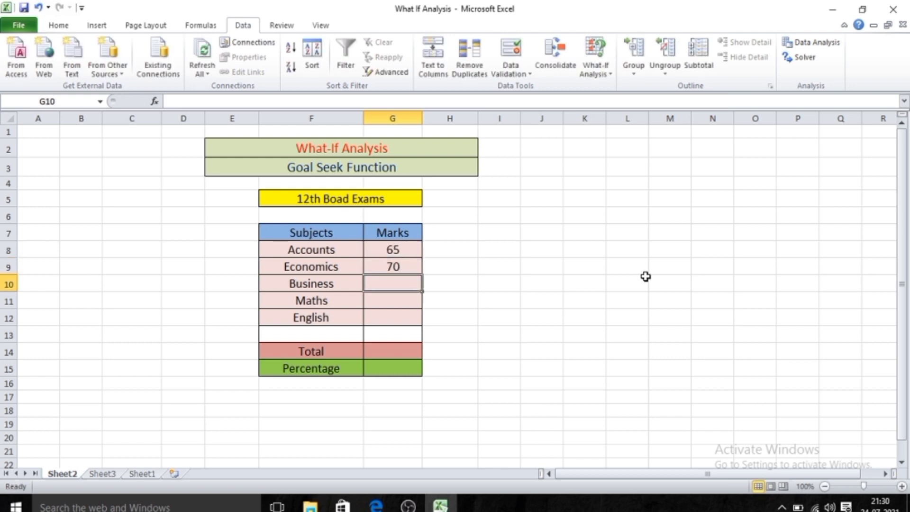
type("68")
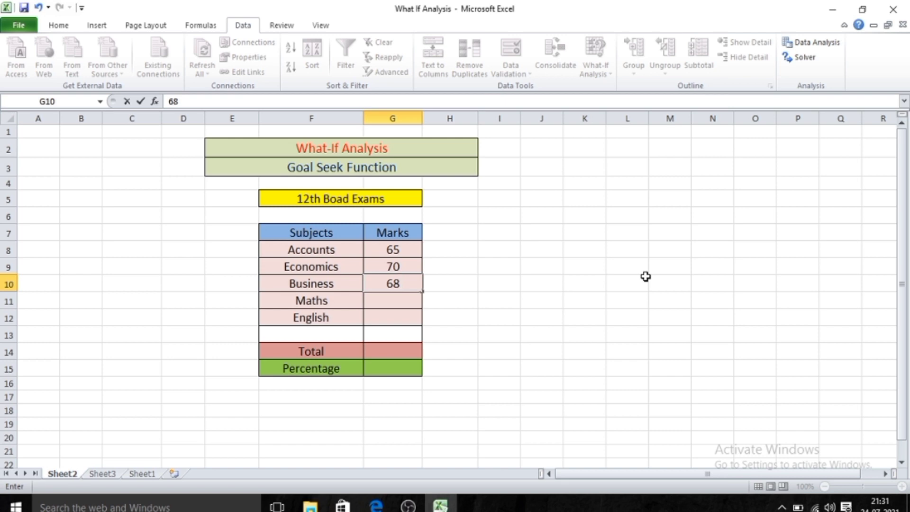
key("Return")
type("7")
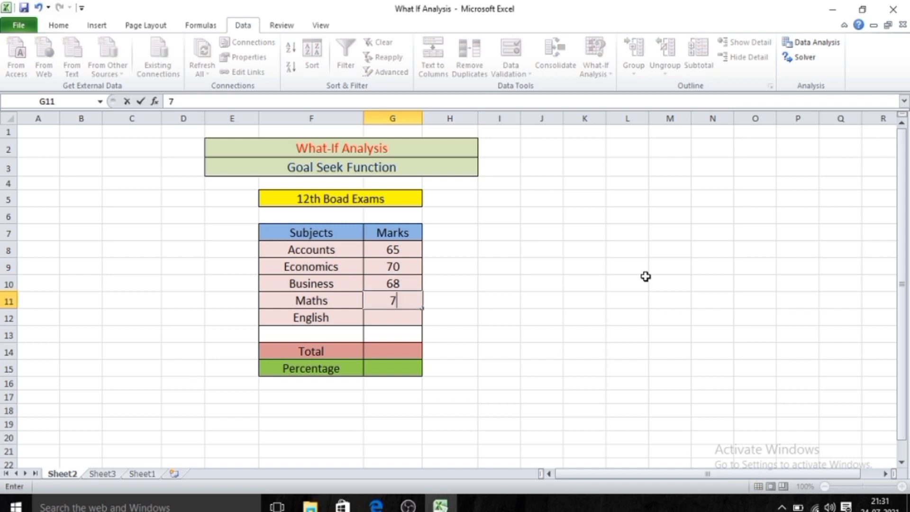
type("0")
key("Return")
key("Return")
key("Return")
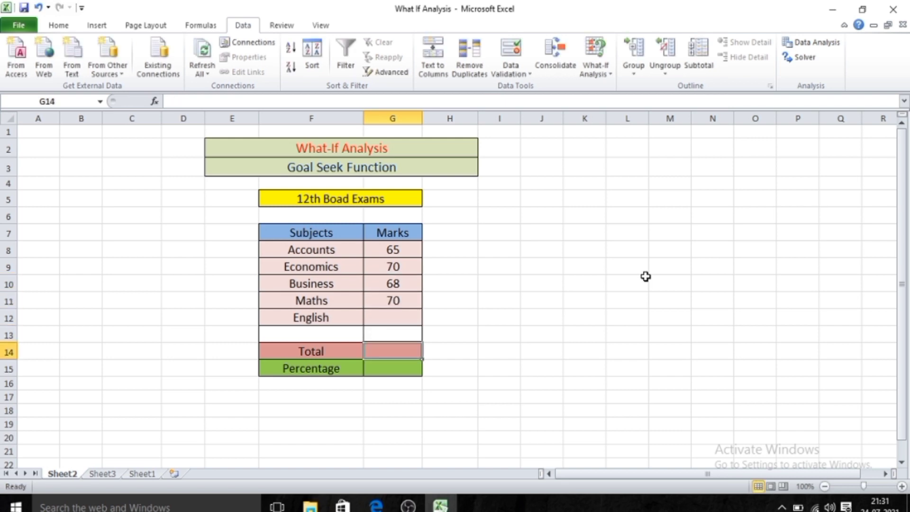
Step: Compute Total 273 with =SUM(G8:G12) in G14 and Percentage 55% with =G14/500 in G15
type("=")
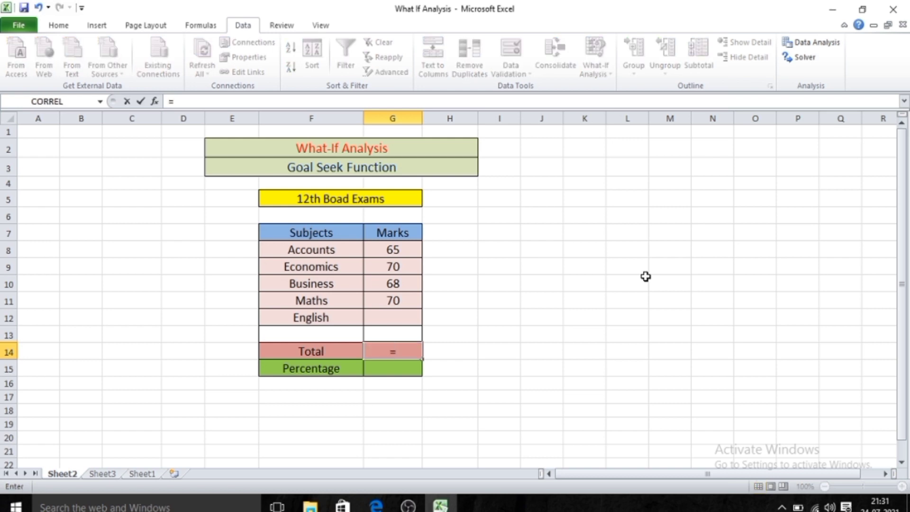
type("S")
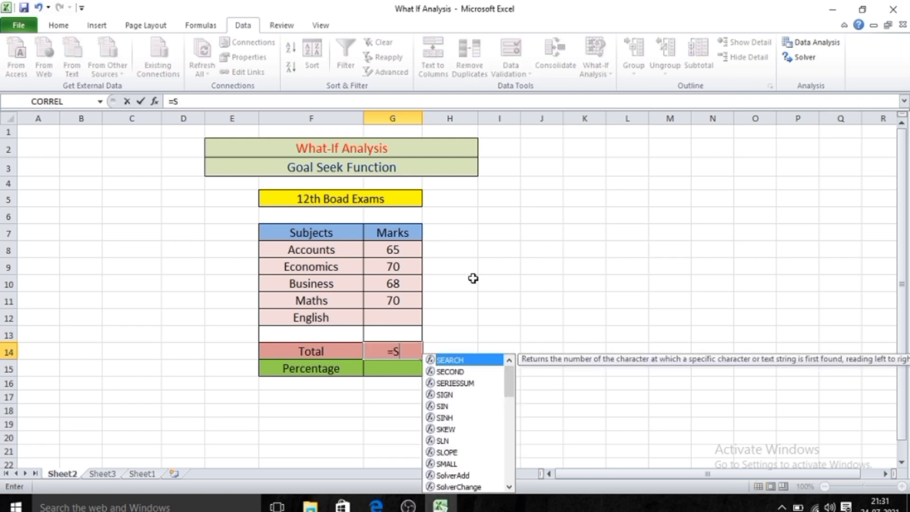
type("UM(")
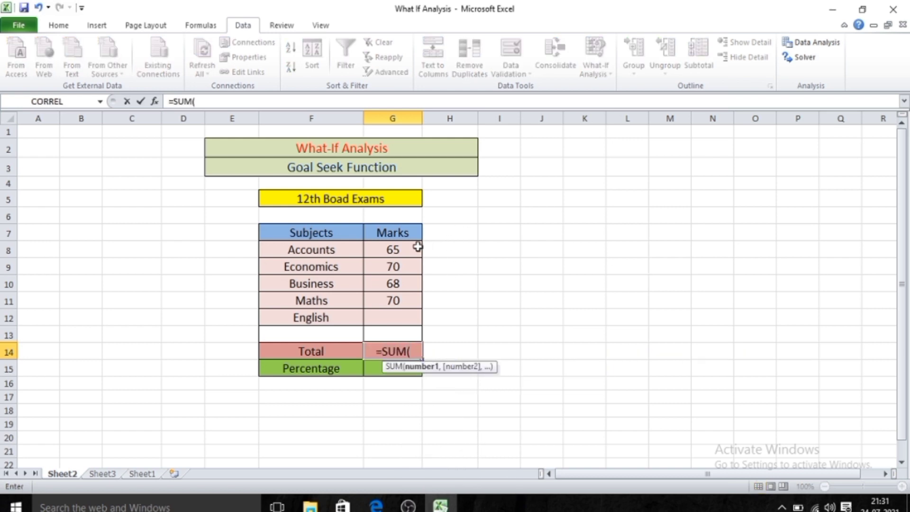
left_click_drag(413, 245, 413, 327)
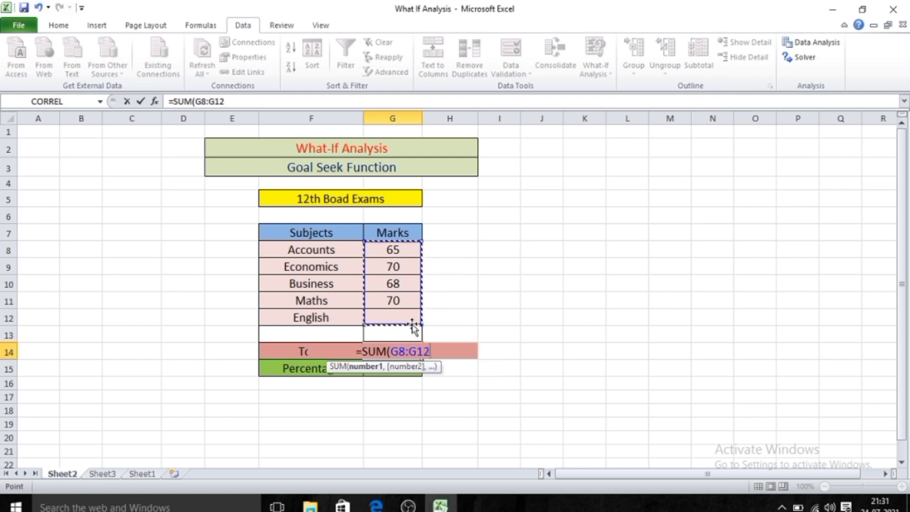
type(")")
key("Return")
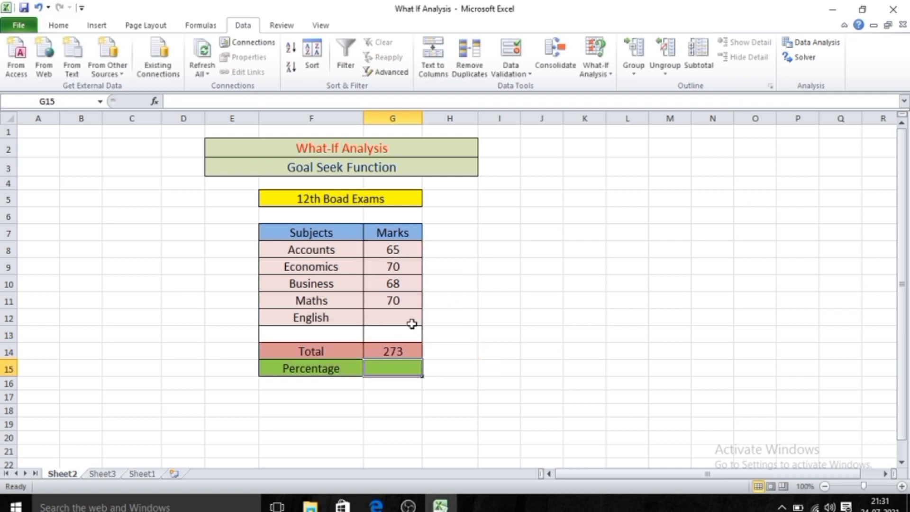
type("=")
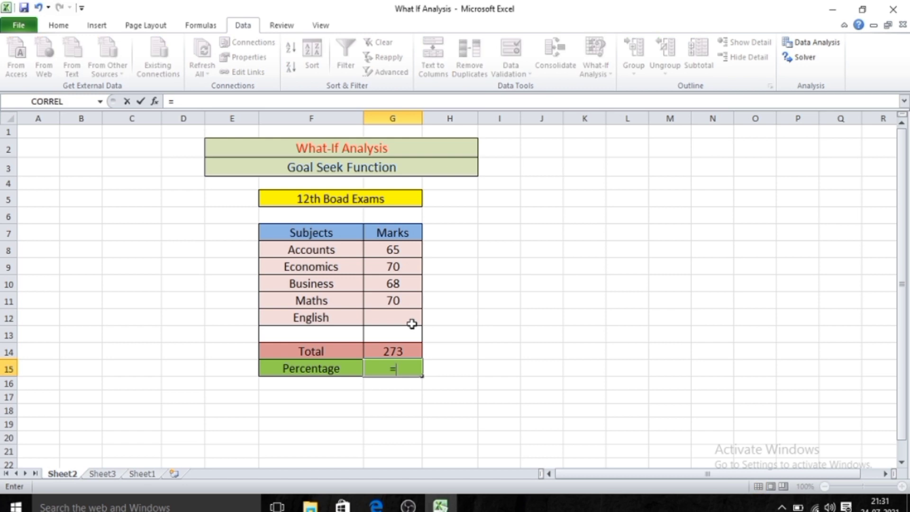
left_click(395, 355)
type("/500")
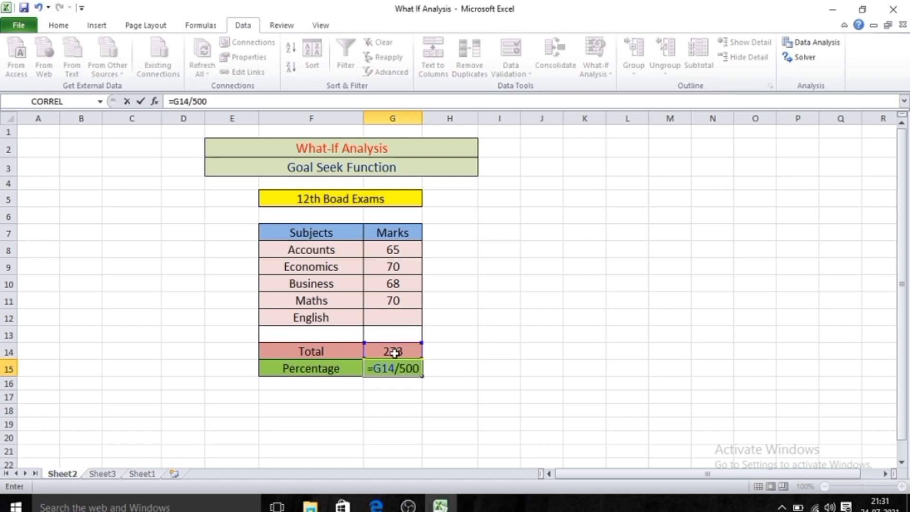
key("Return")
left_click(563, 369)
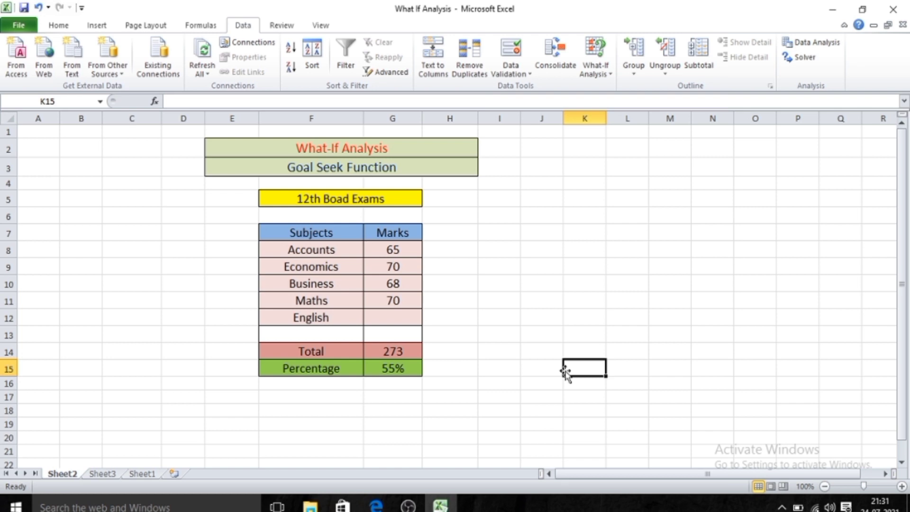
left_click(409, 319)
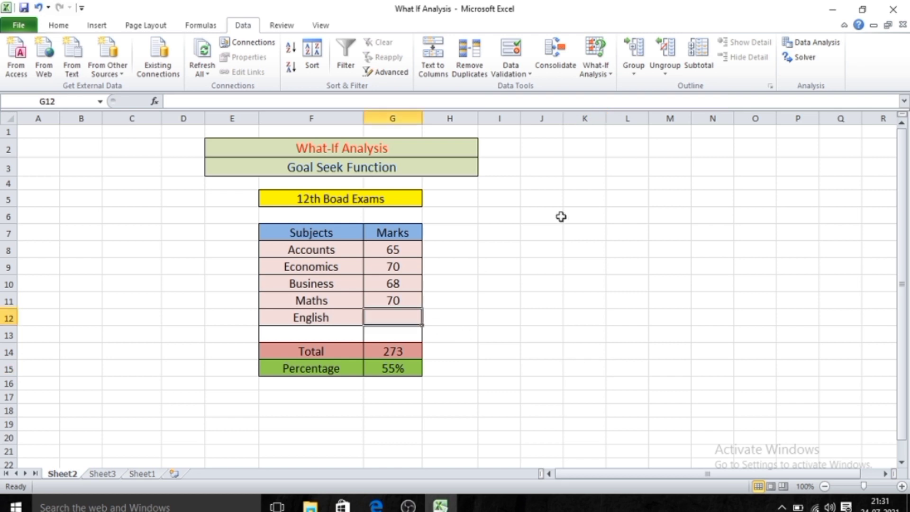
Step: Goal Seek Percentage G15 to 70% by changing the English mark G12, which becomes 77
left_click(600, 71)
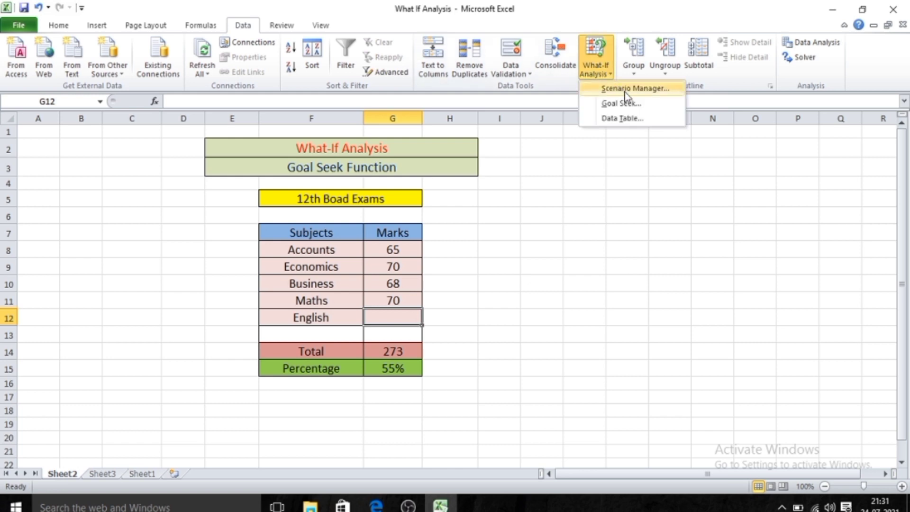
left_click(630, 107)
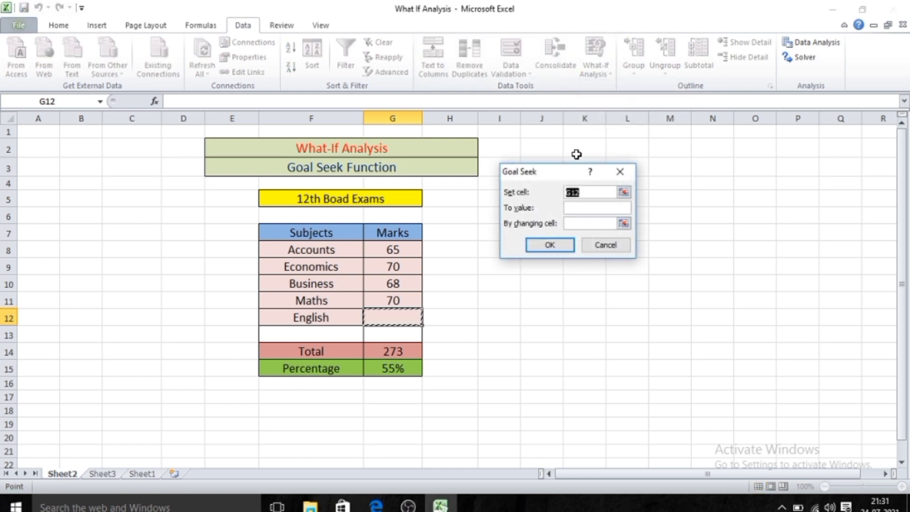
left_click(387, 371)
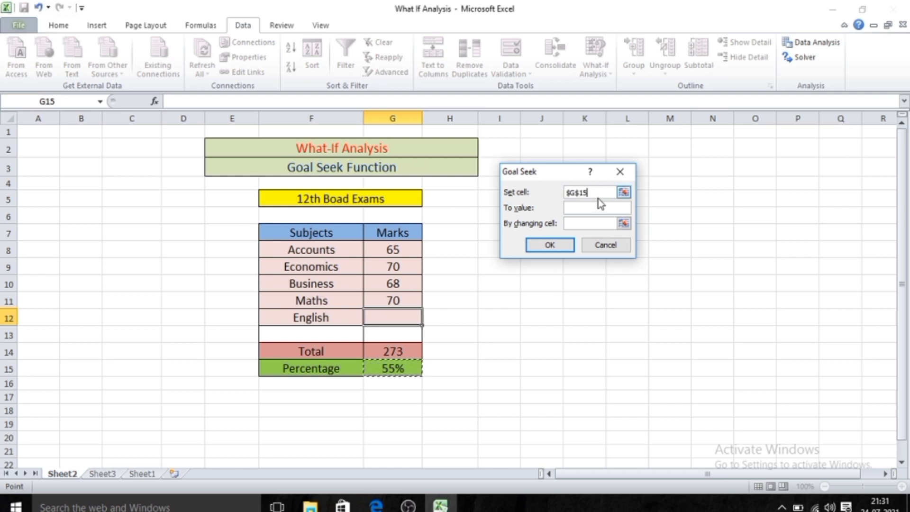
left_click(589, 207)
type("70")
type("%")
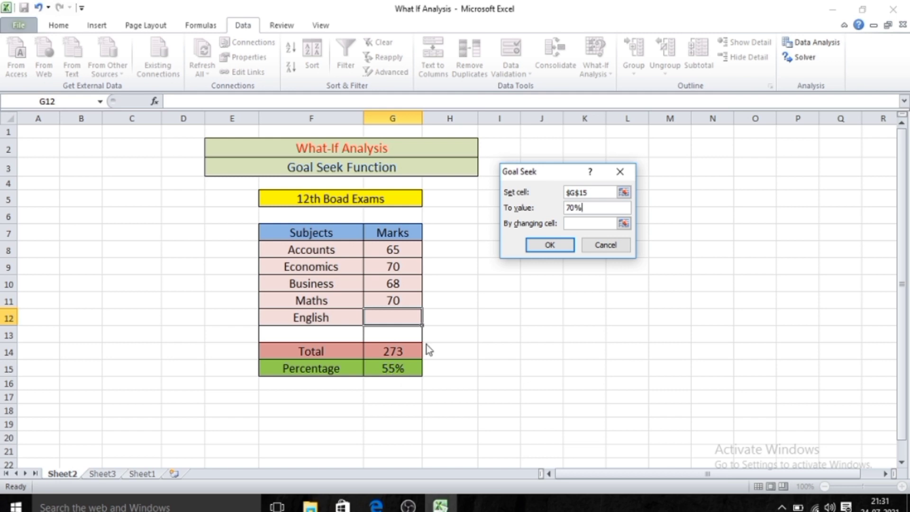
left_click(584, 223)
left_click(392, 317)
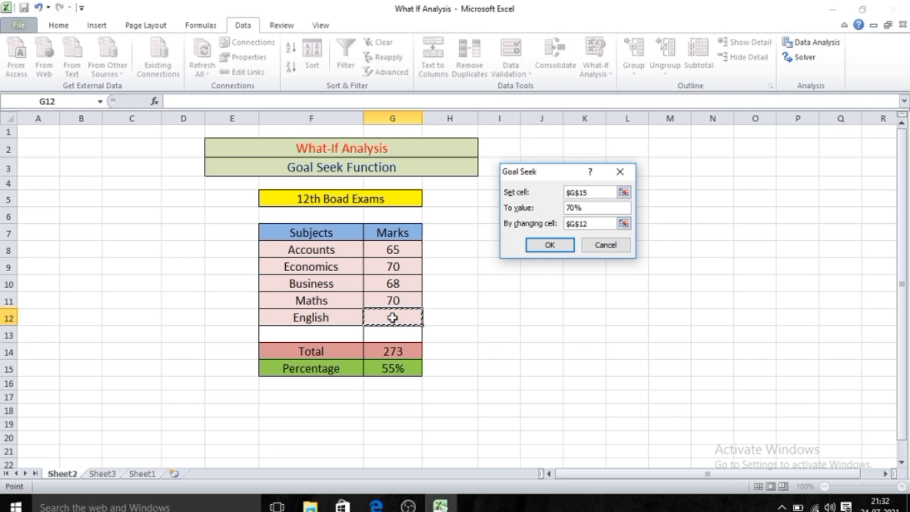
left_click(554, 246)
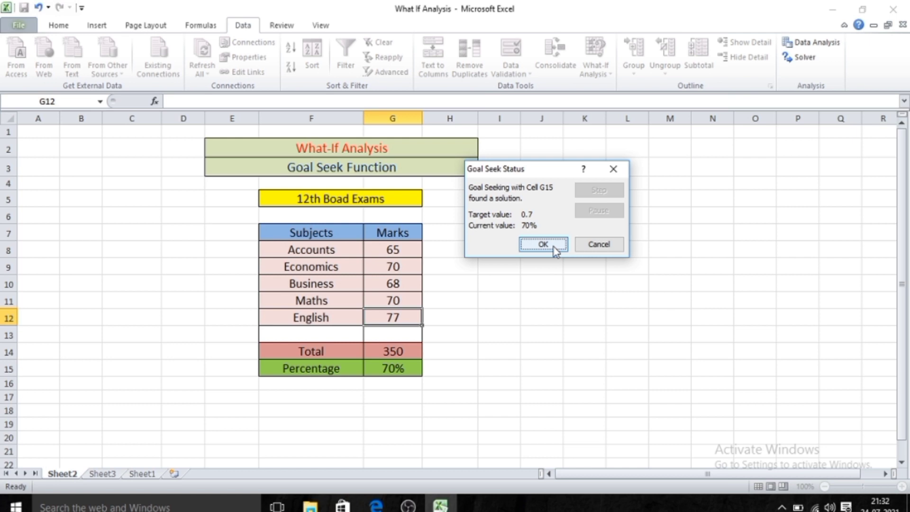
left_click(544, 244)
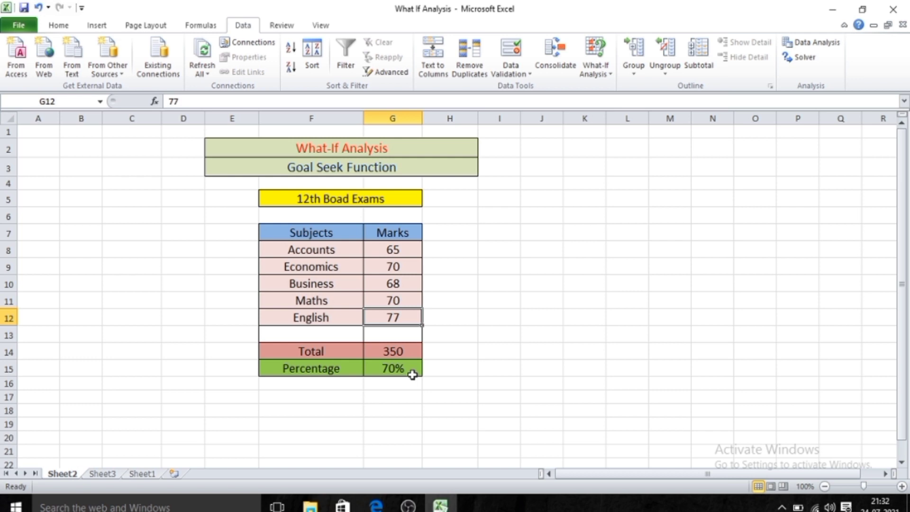
Step: On Sheet1, enter selling price 50 in F6 and 100 units sold in F7
left_click(151, 474)
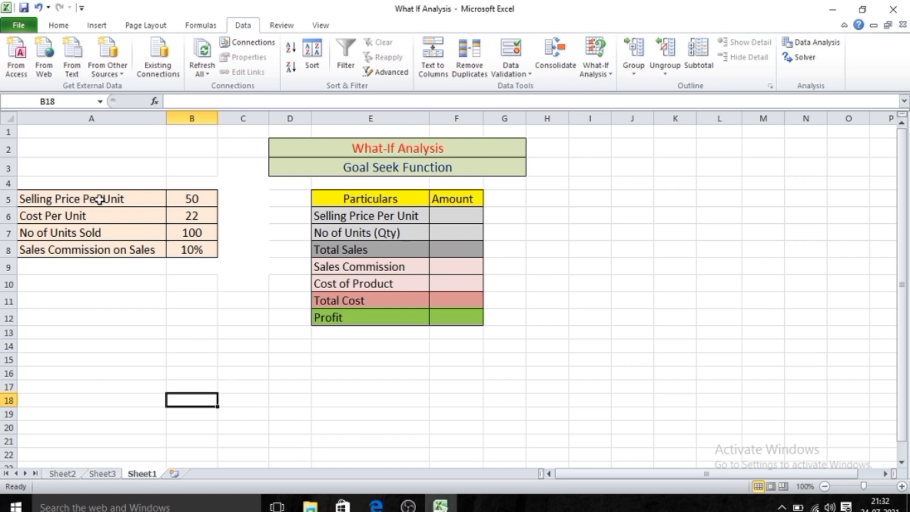
left_click(204, 196)
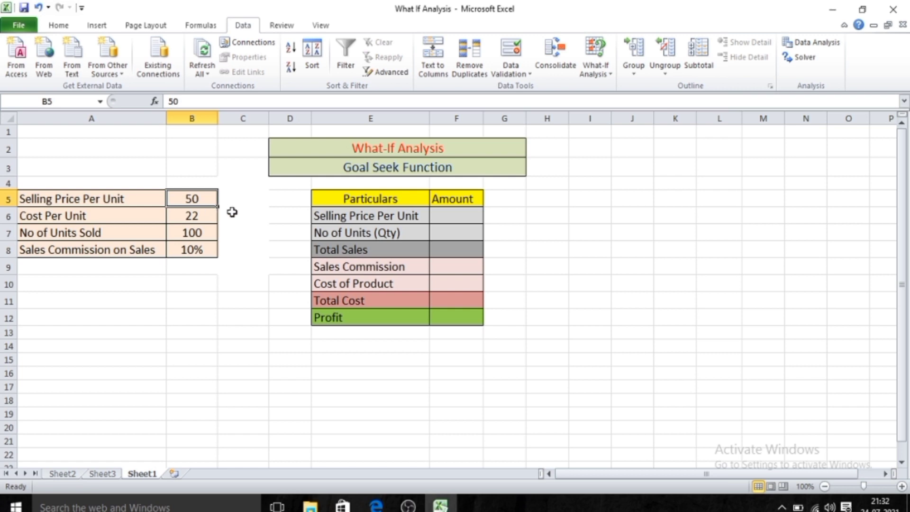
key("Down")
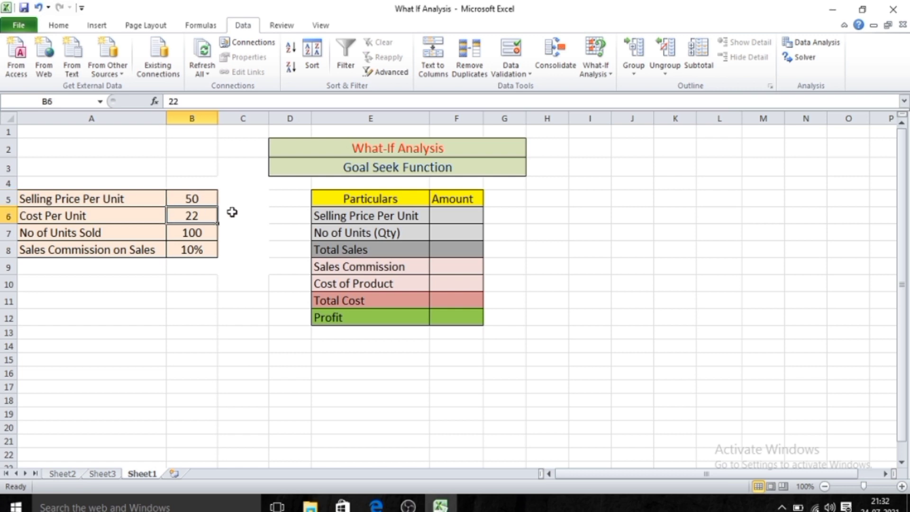
key("Down")
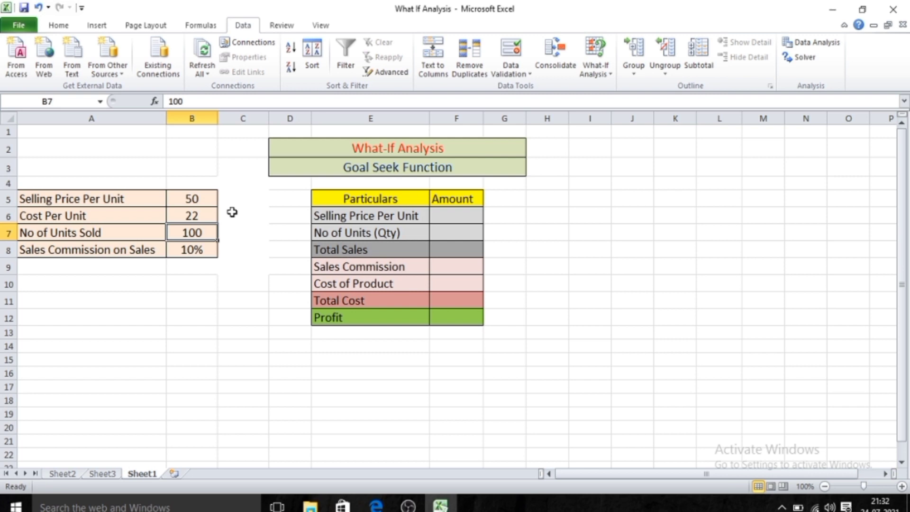
key("Down")
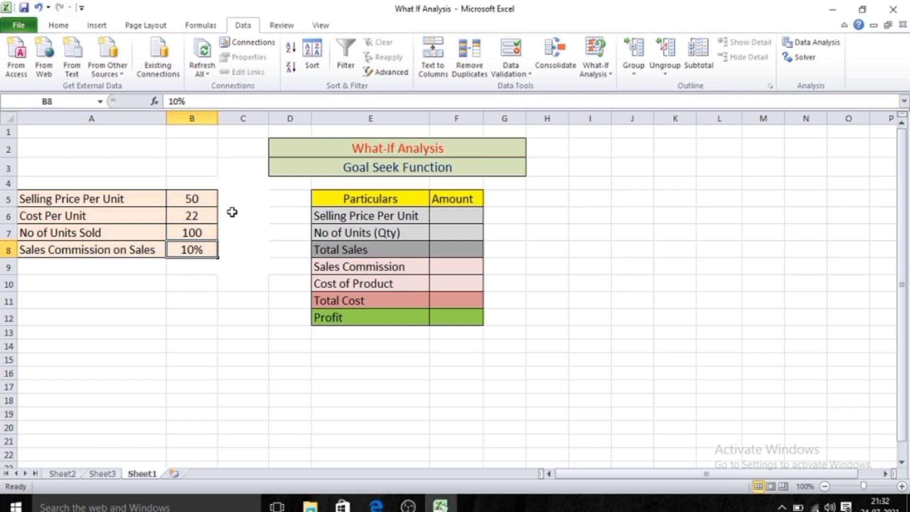
left_click(461, 220)
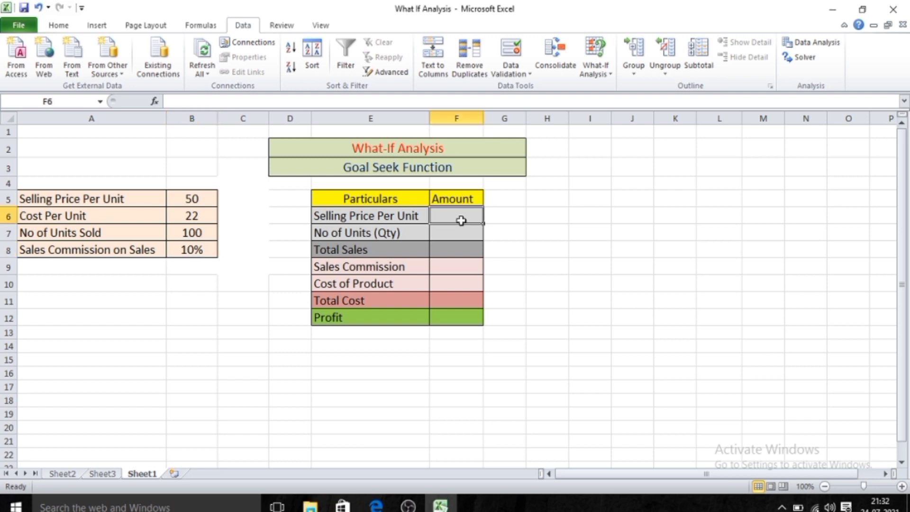
type("50")
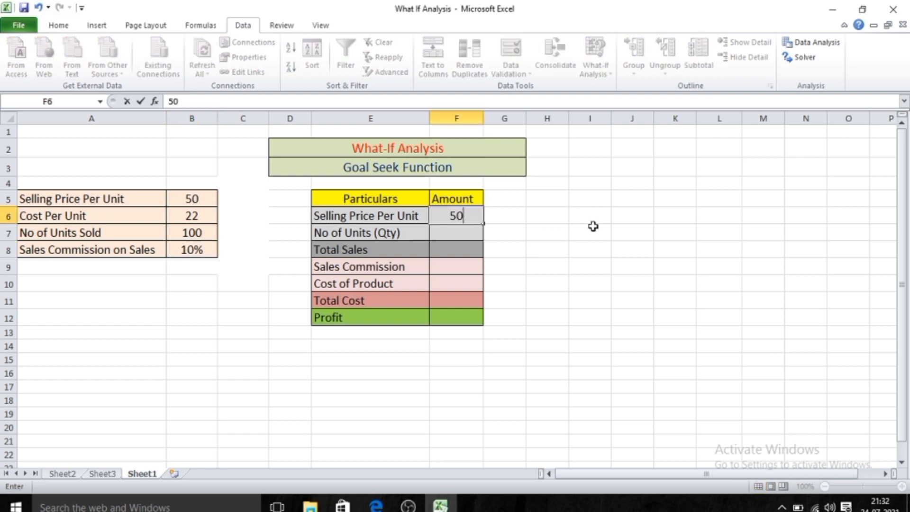
key("Return")
type("100")
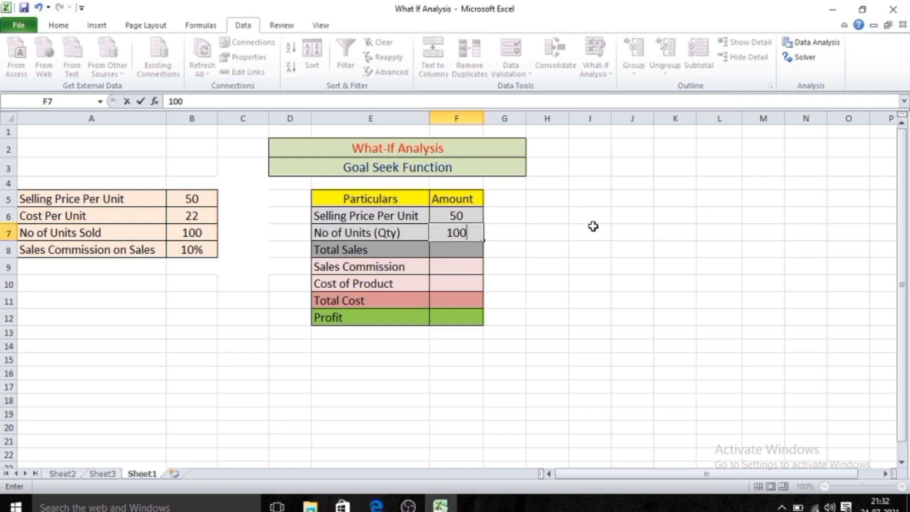
key("Return")
Step: Calculate Total Sales of 5000 with =F6*F7
type("=")
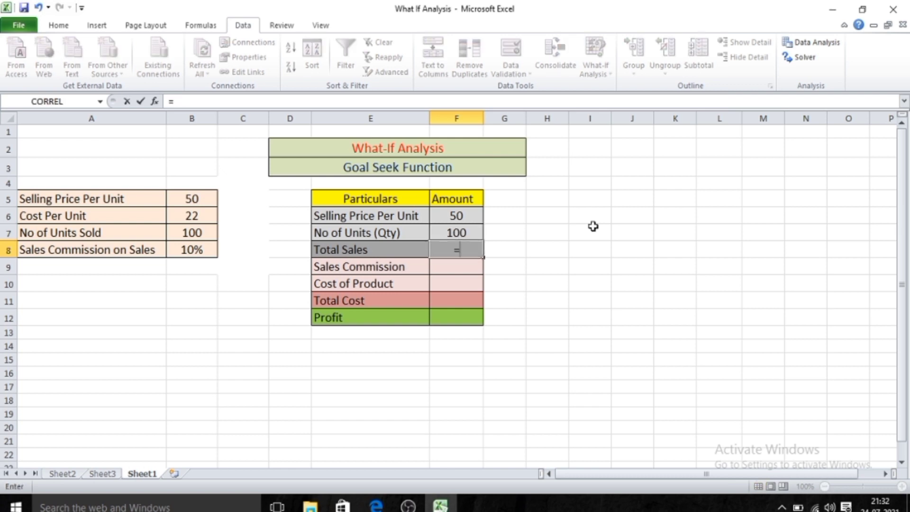
left_click(471, 216)
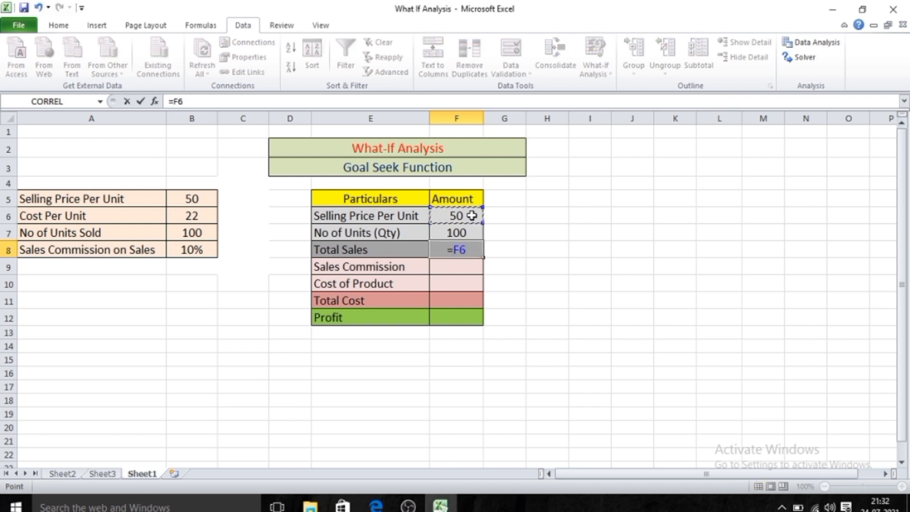
type("*")
left_click(471, 232)
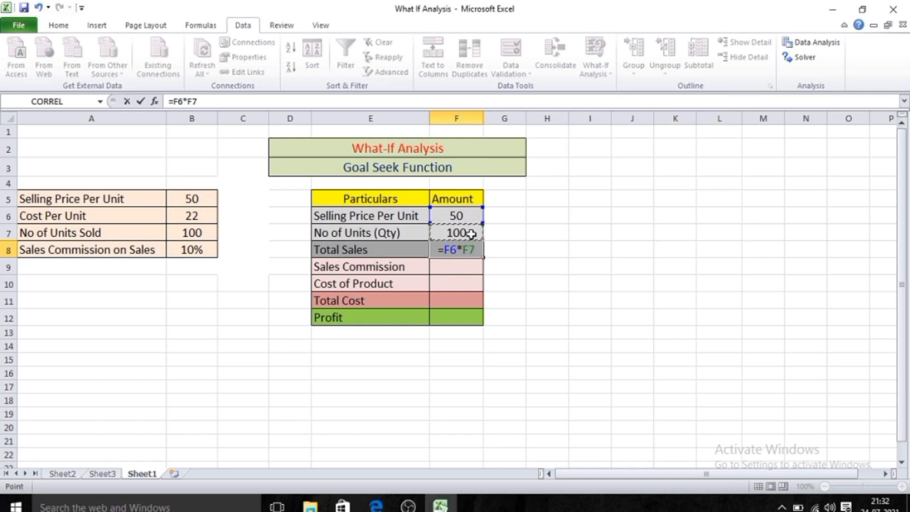
key("Return")
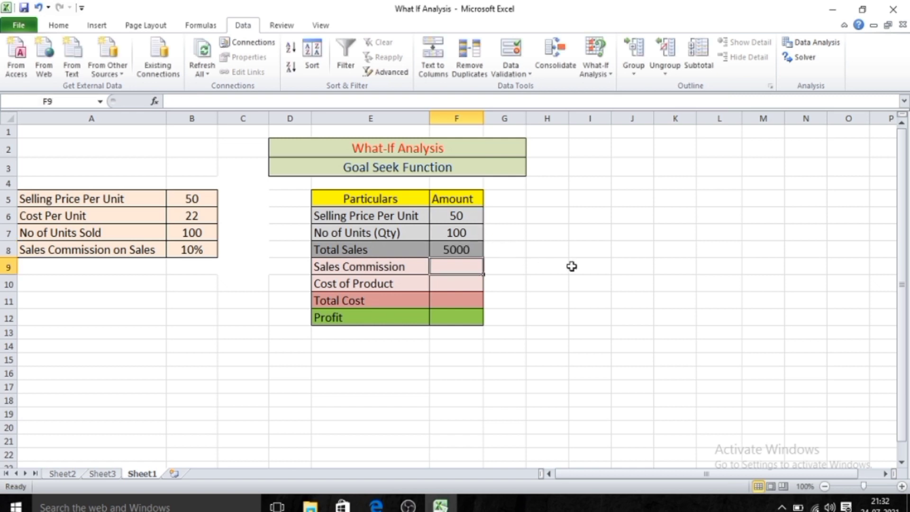
Step: Add Sales Commission =F8*B8 (500) and Cost of Product =F7*B6 (2200)
type("=")
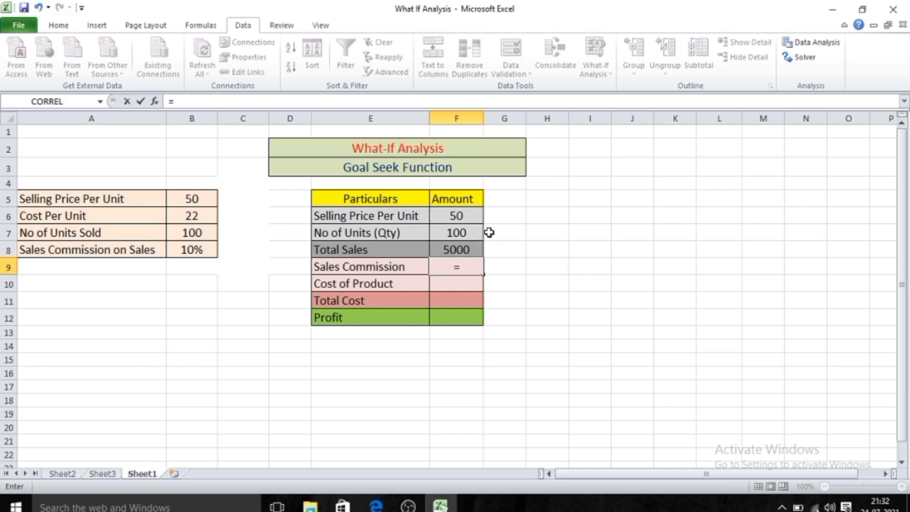
left_click(467, 253)
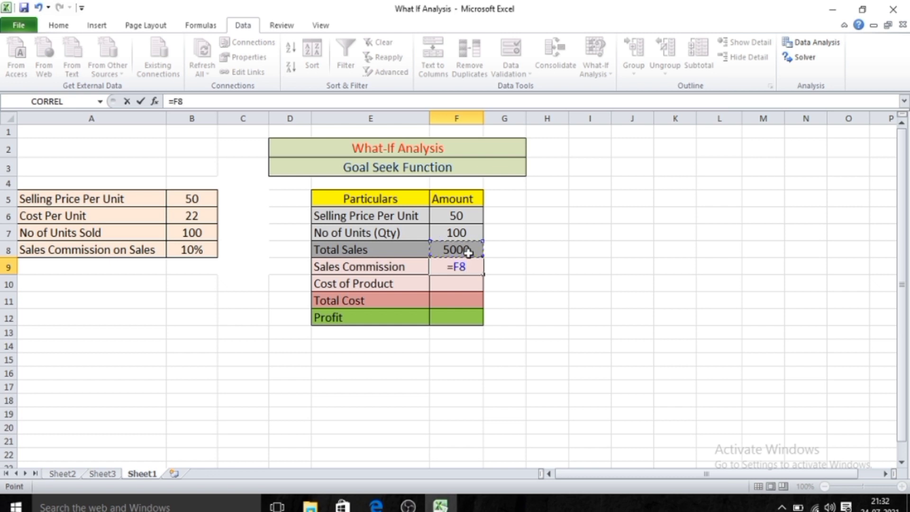
type("*")
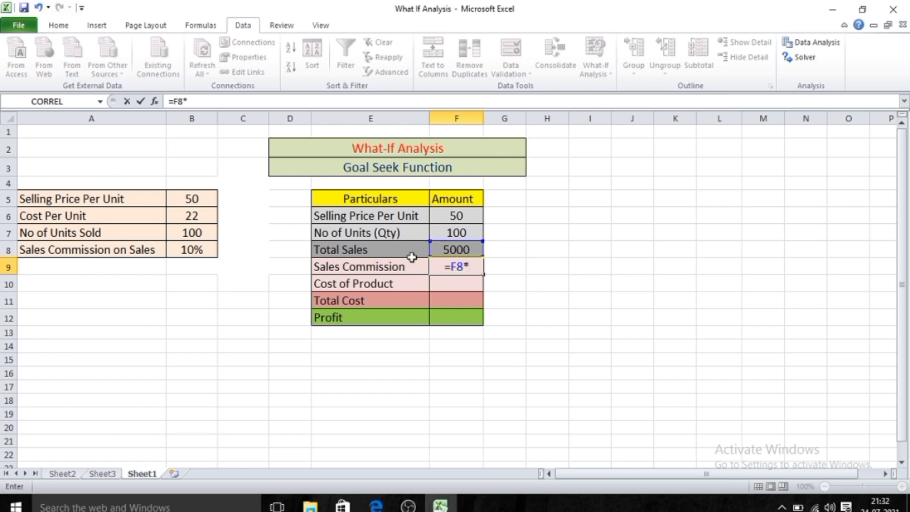
left_click(207, 252)
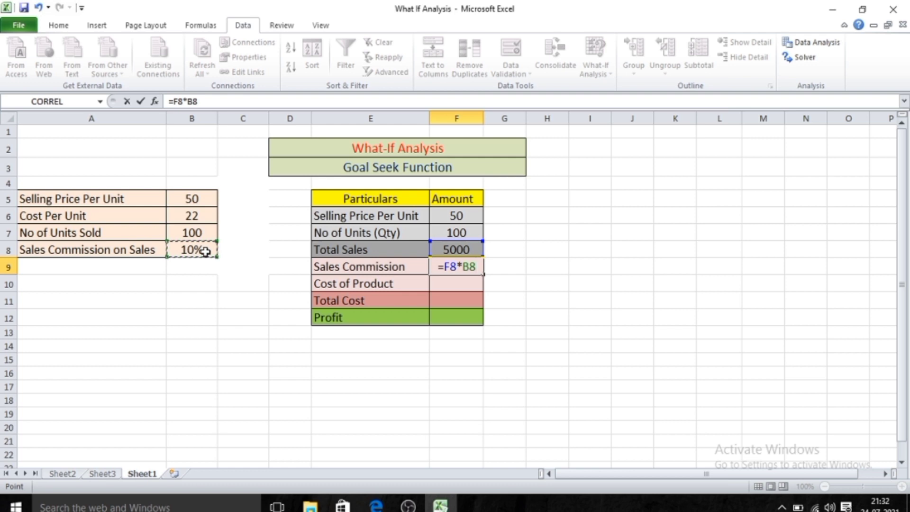
key("Return")
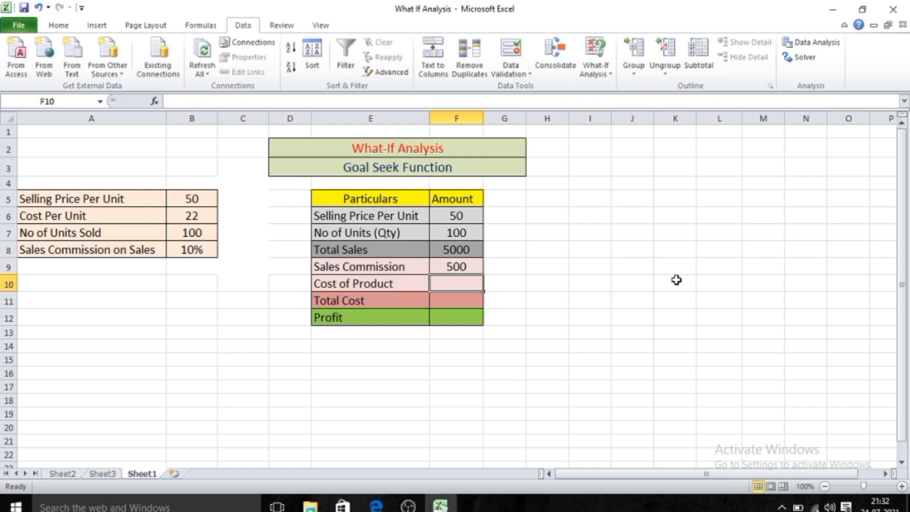
type("=")
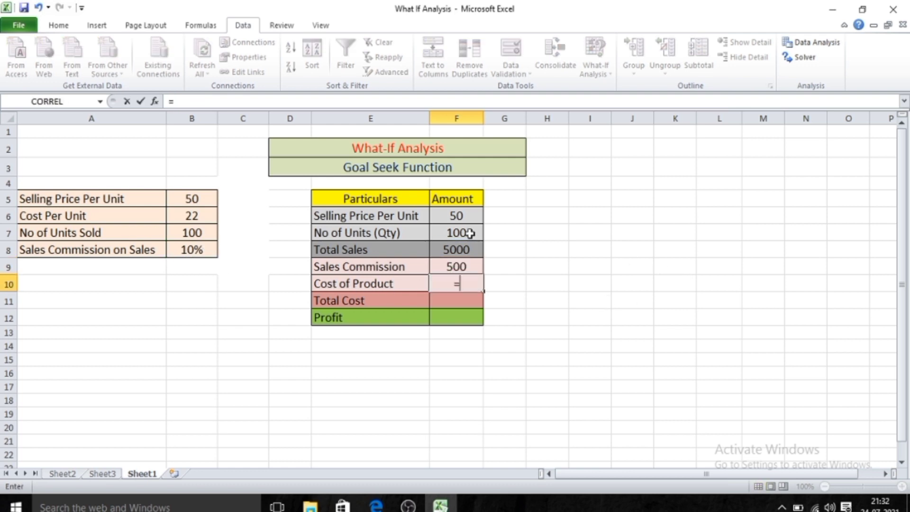
left_click(457, 235)
type("*")
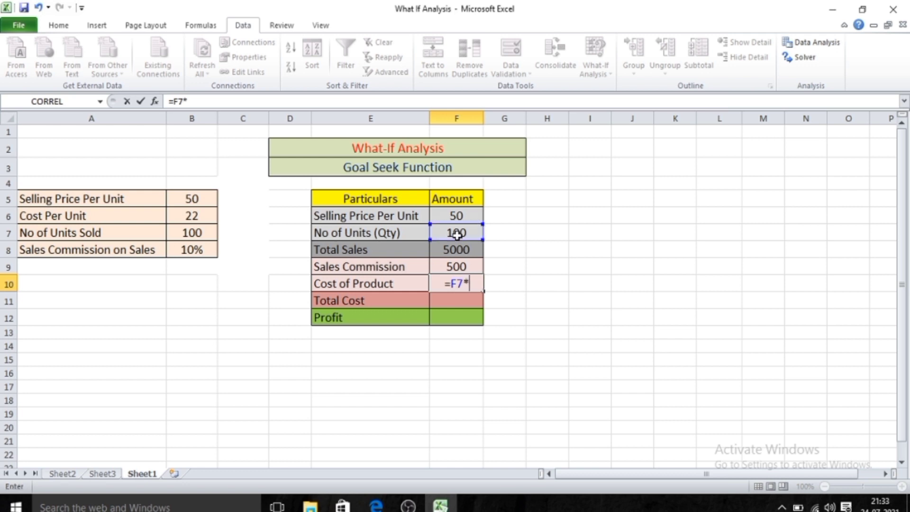
left_click(199, 216)
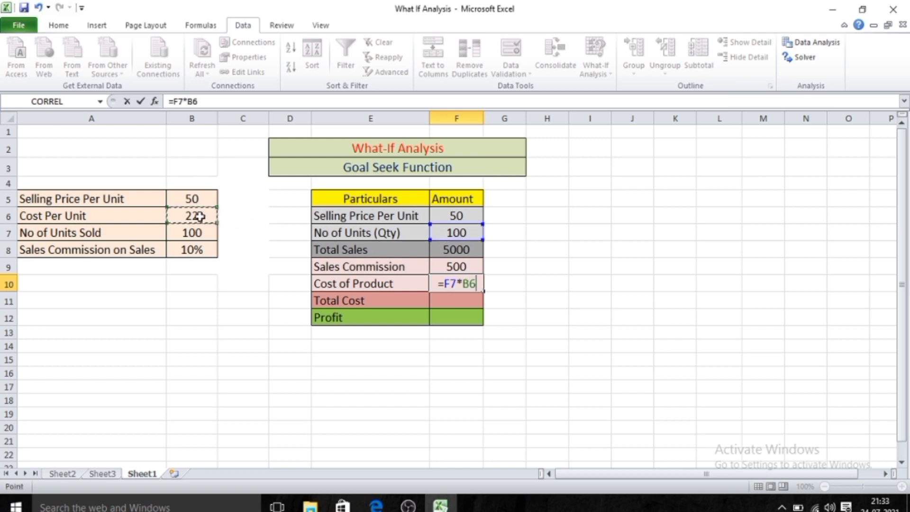
key("Return")
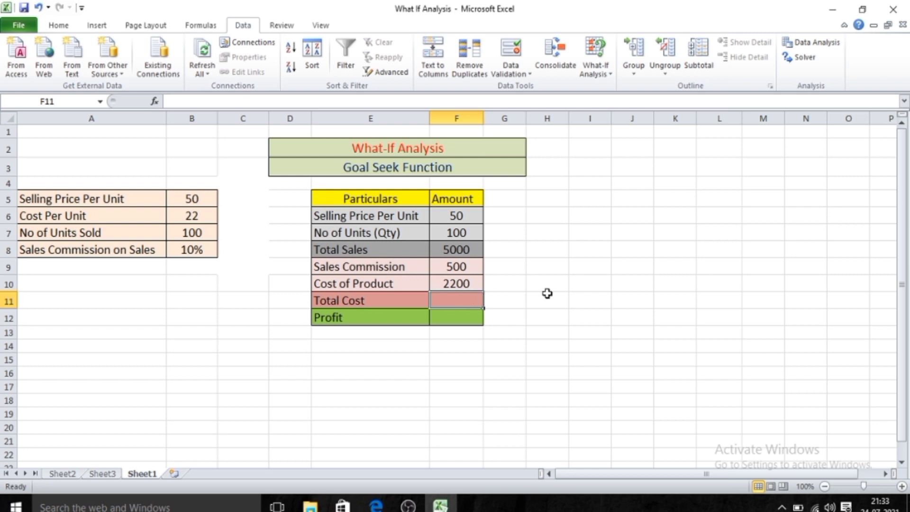
Step: Compute Total Cost =F9+F10 (2700) and Profit =F8-F11 (2300)
type("=")
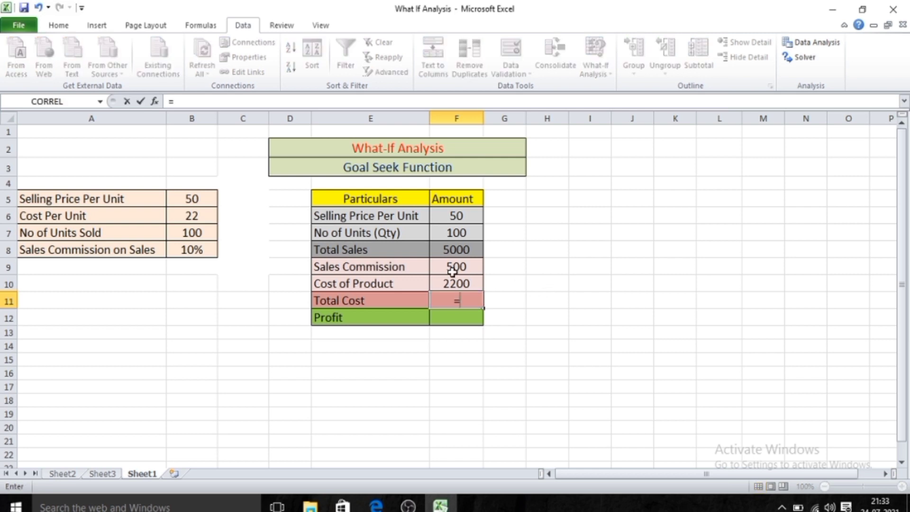
left_click(452, 269)
type("+")
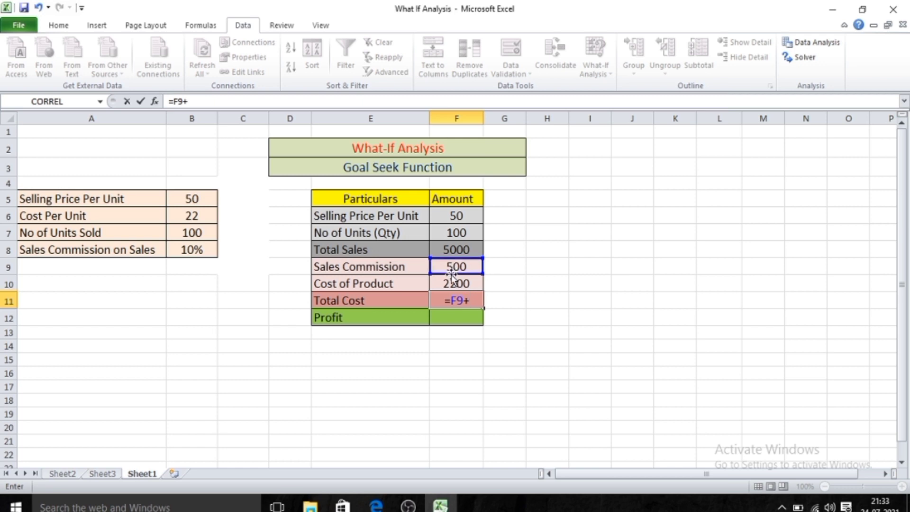
left_click(452, 284)
key("Return")
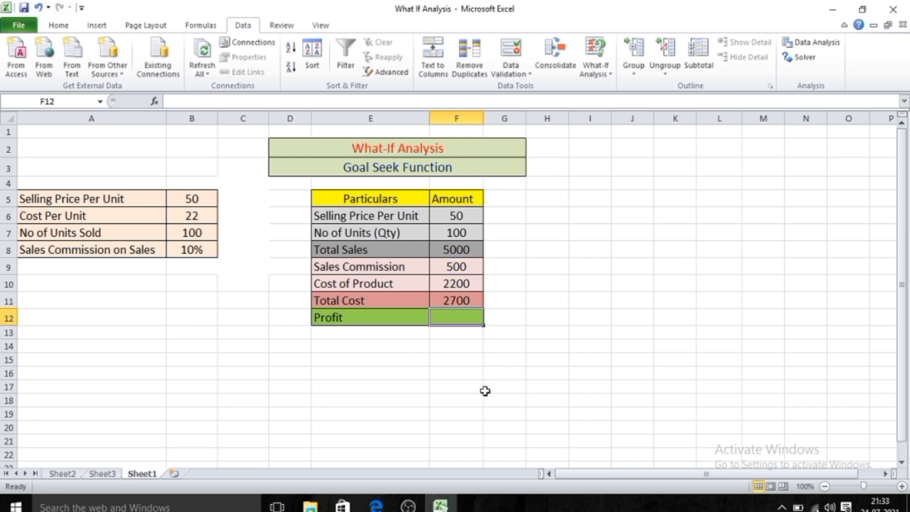
type("=")
left_click(472, 249)
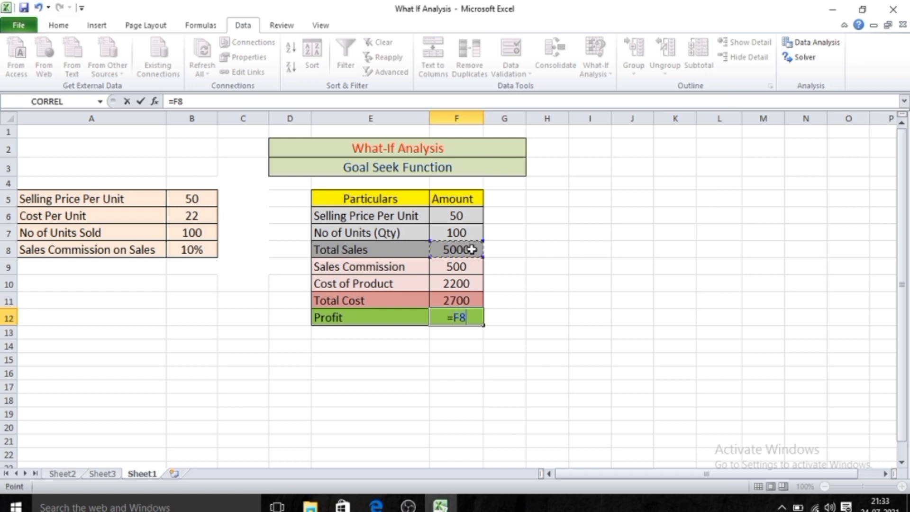
type("-")
left_click(460, 301)
key("Return")
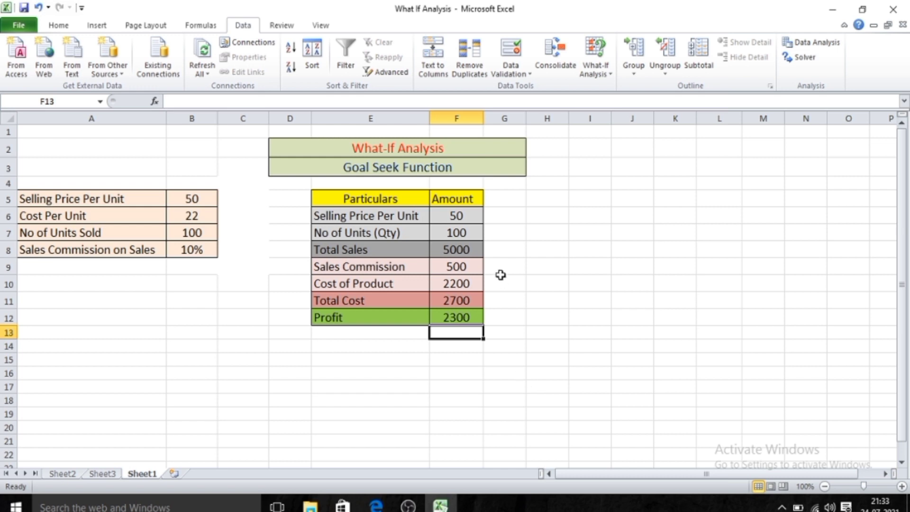
Step: Goal Seek Profit F12 to 5000 by changing units sold F7, giving about 217 units
left_click(469, 235)
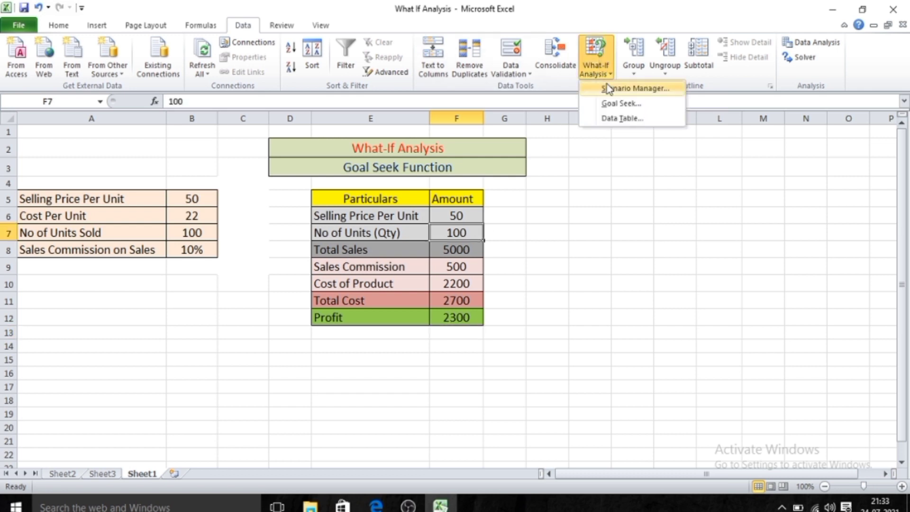
left_click(622, 104)
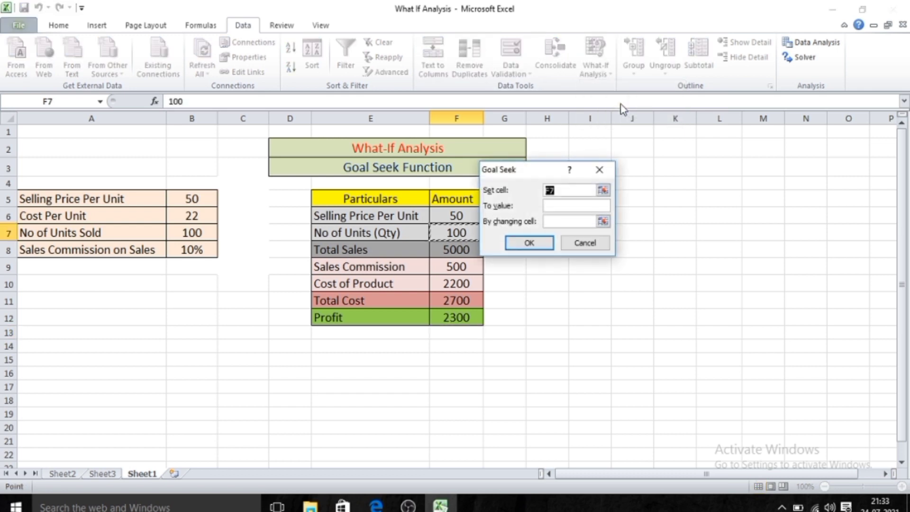
left_click_drag(533, 172, 582, 197)
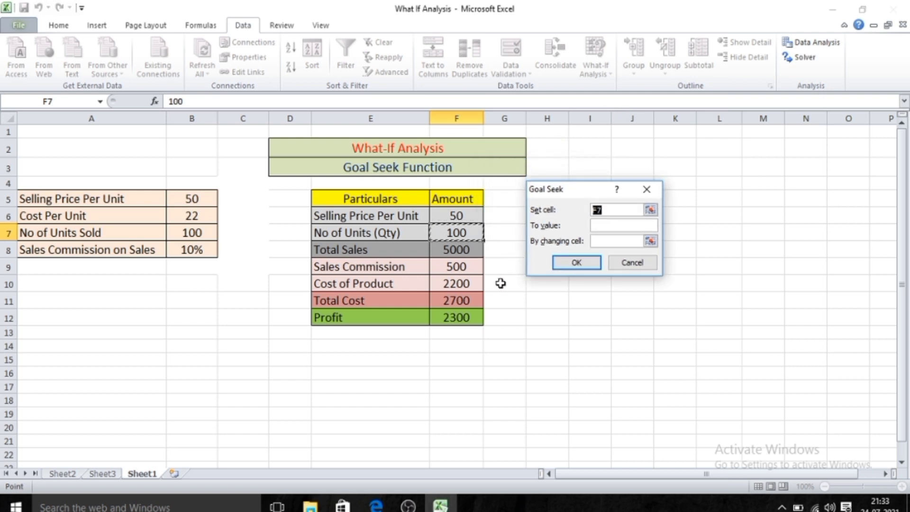
left_click(457, 324)
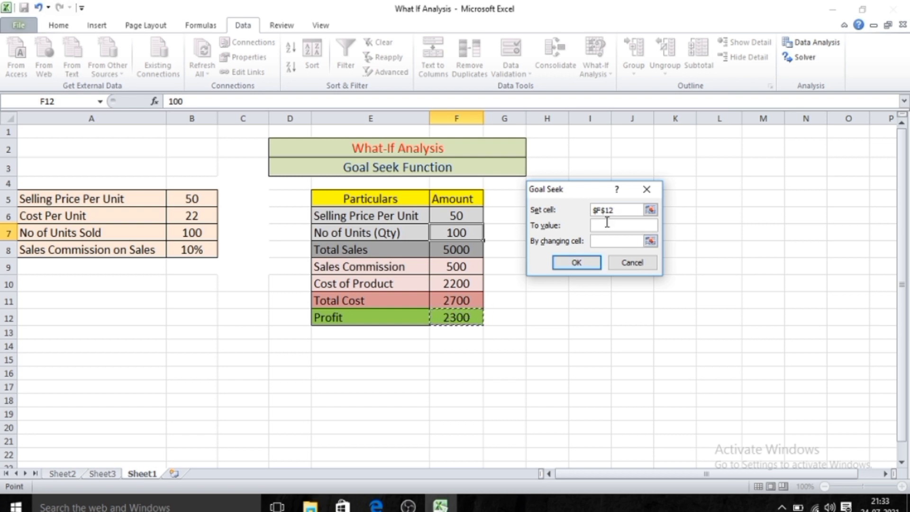
left_click(607, 228)
type("5000")
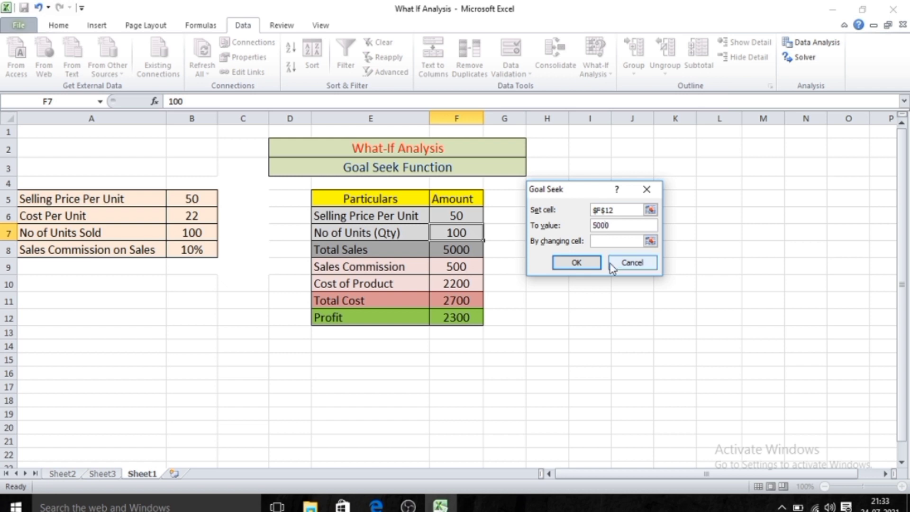
left_click(650, 240)
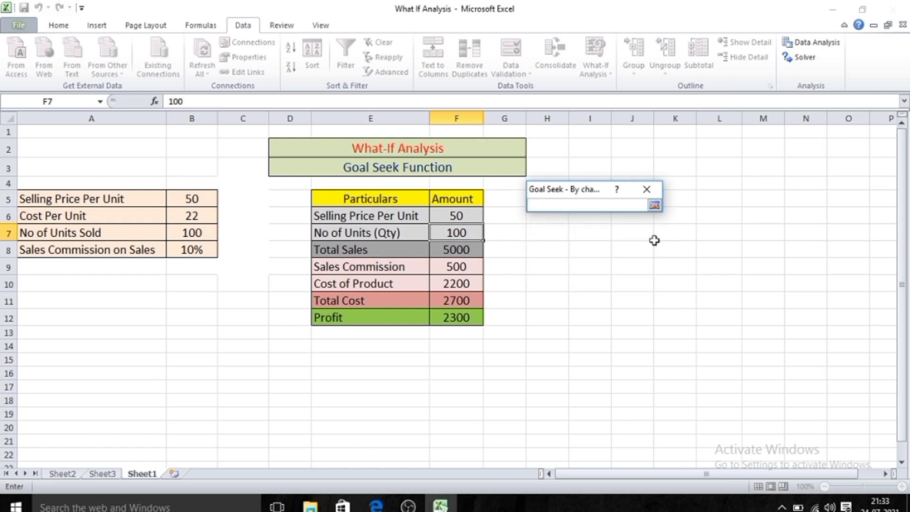
left_click(459, 233)
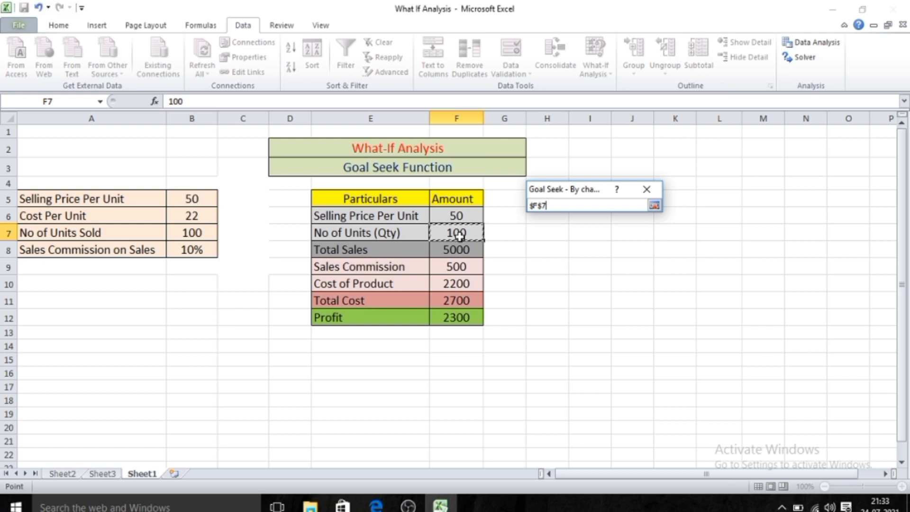
left_click(654, 205)
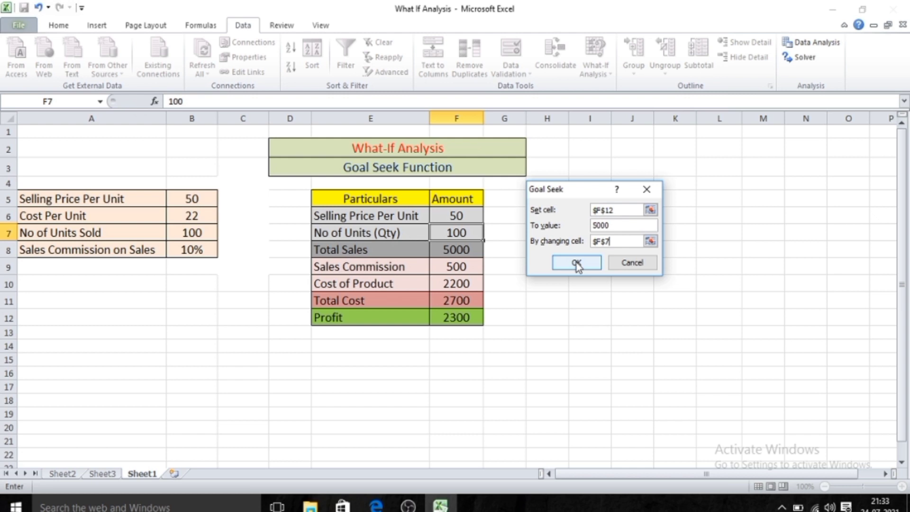
left_click(577, 264)
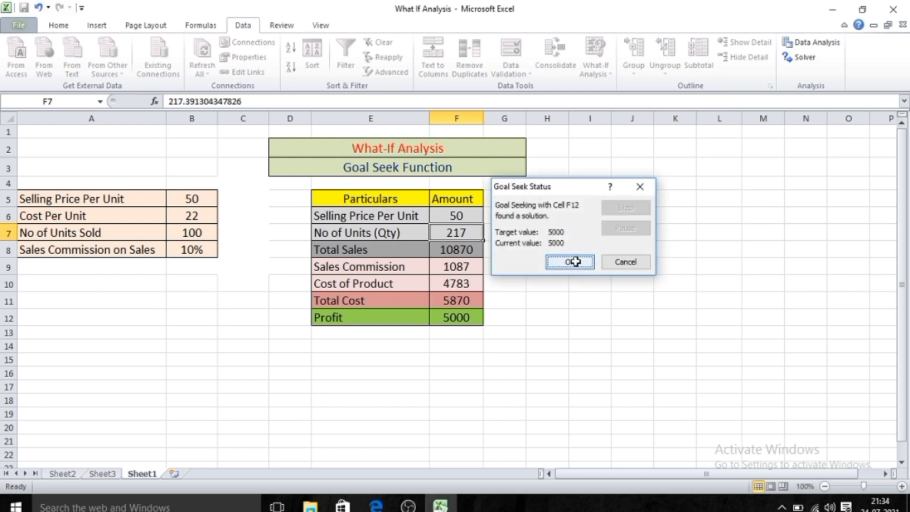
left_click(576, 263)
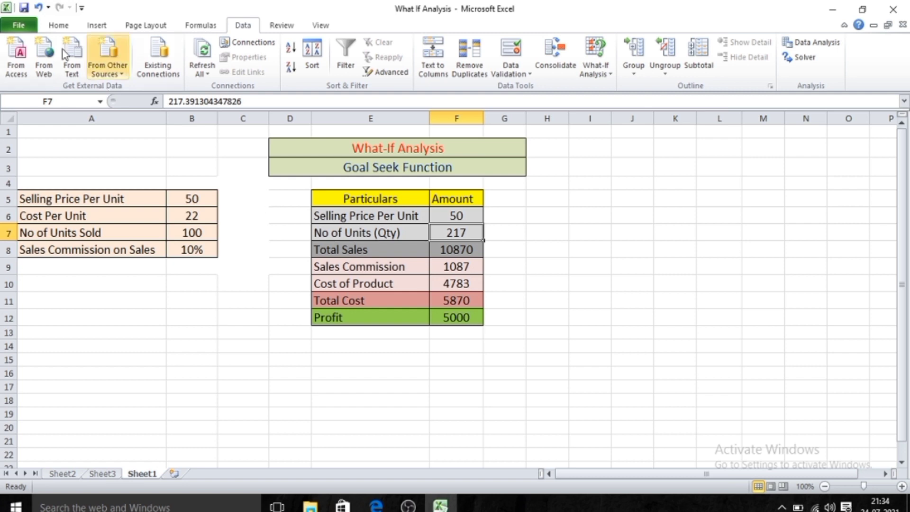
Step: Undo back to 100 units and set up Goal Seek targeting Profit F12 at 5000
left_click(37, 8)
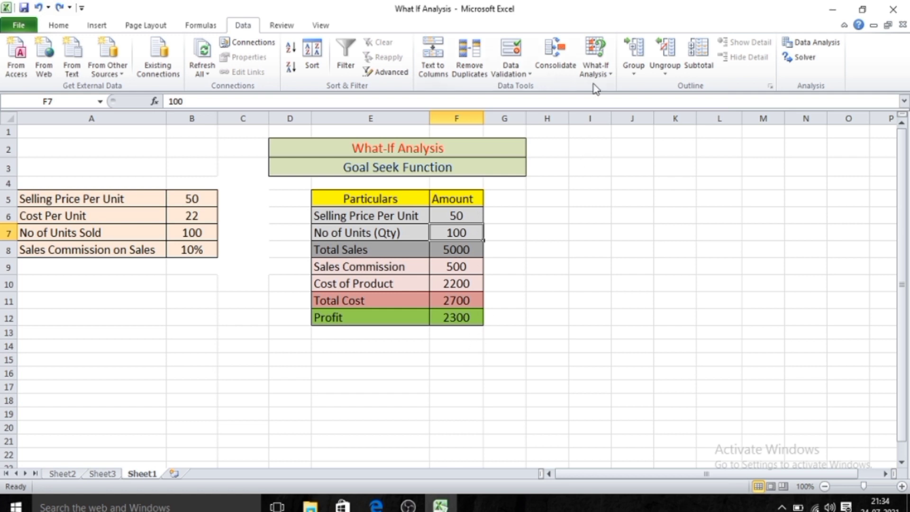
left_click(595, 59)
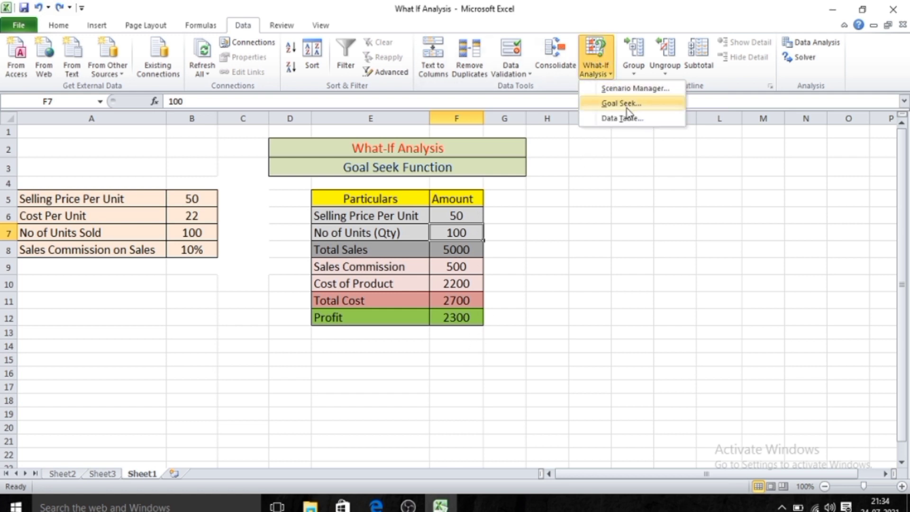
left_click(628, 104)
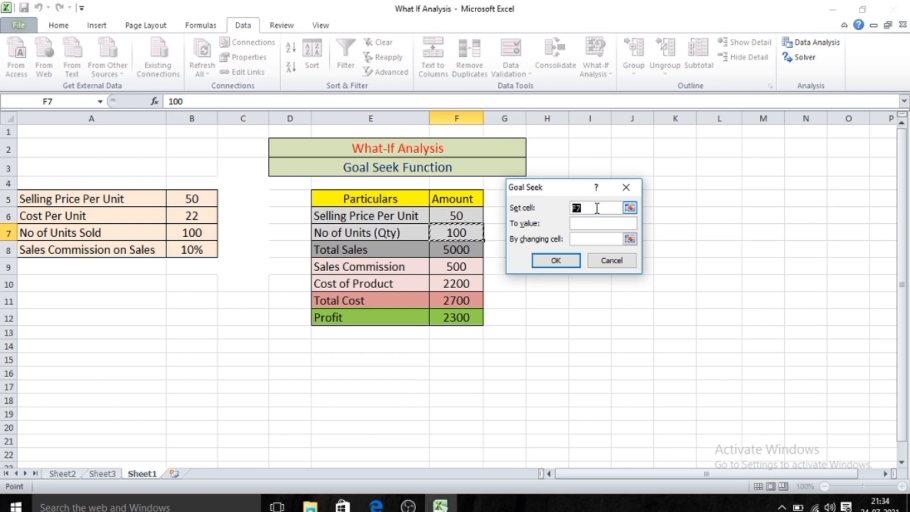
left_click_drag(594, 209, 571, 209)
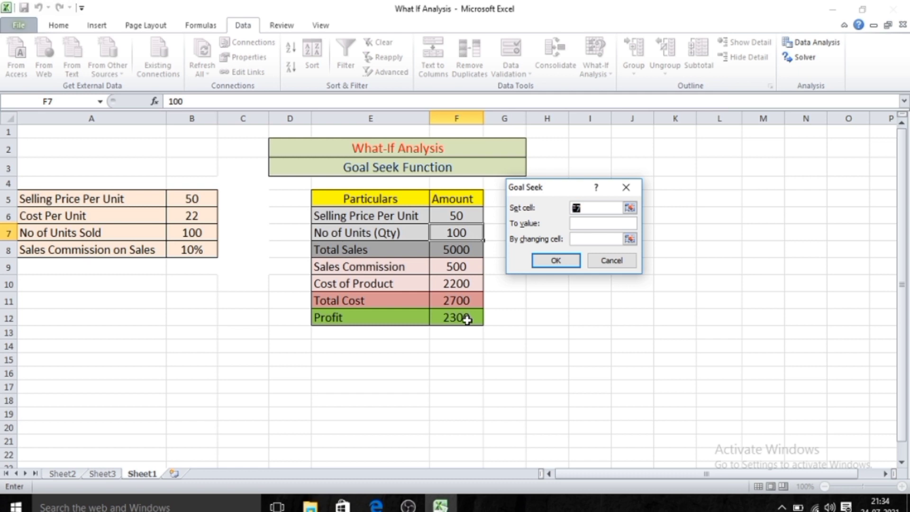
left_click(466, 320)
left_click(593, 224)
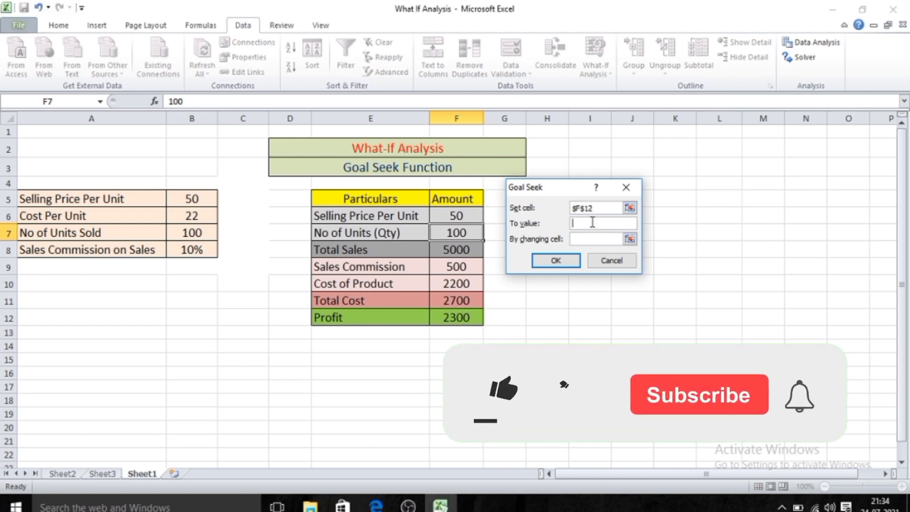
type("5000")
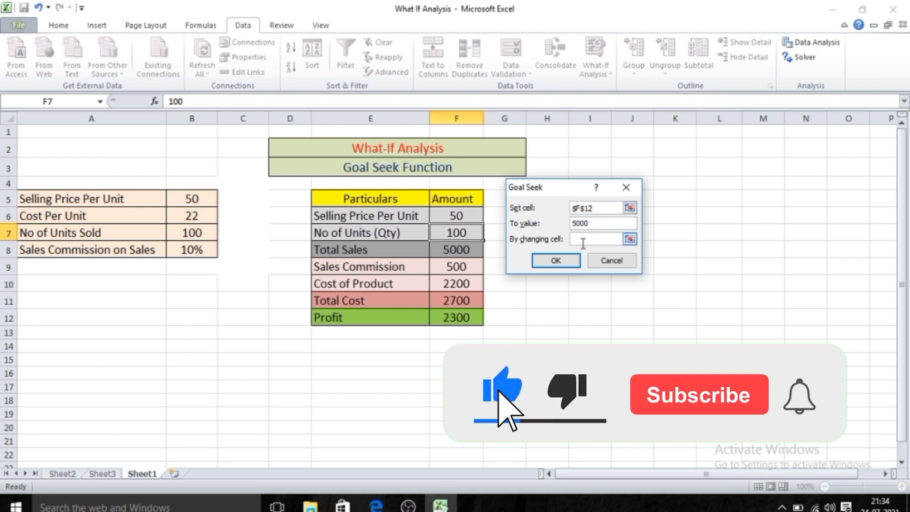
Step: Solve by varying selling price F6, giving a price of 80 with units still 100
left_click(630, 239)
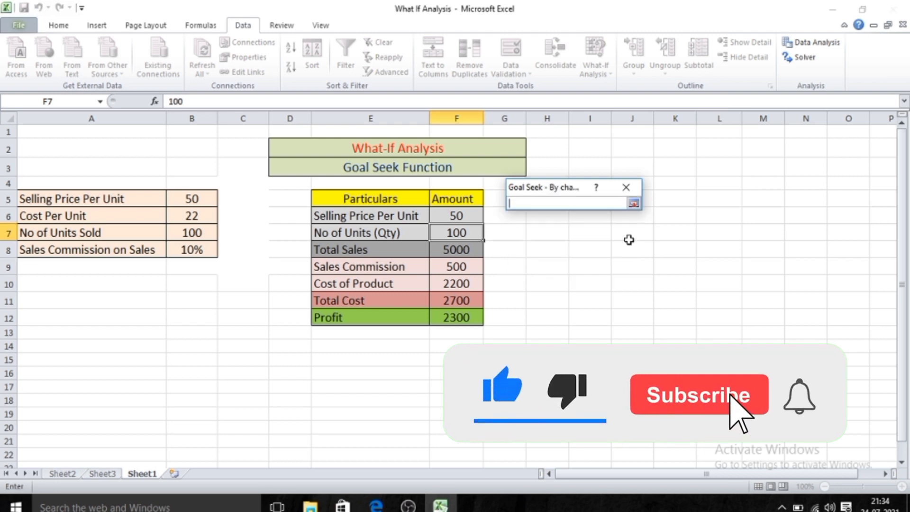
left_click(469, 216)
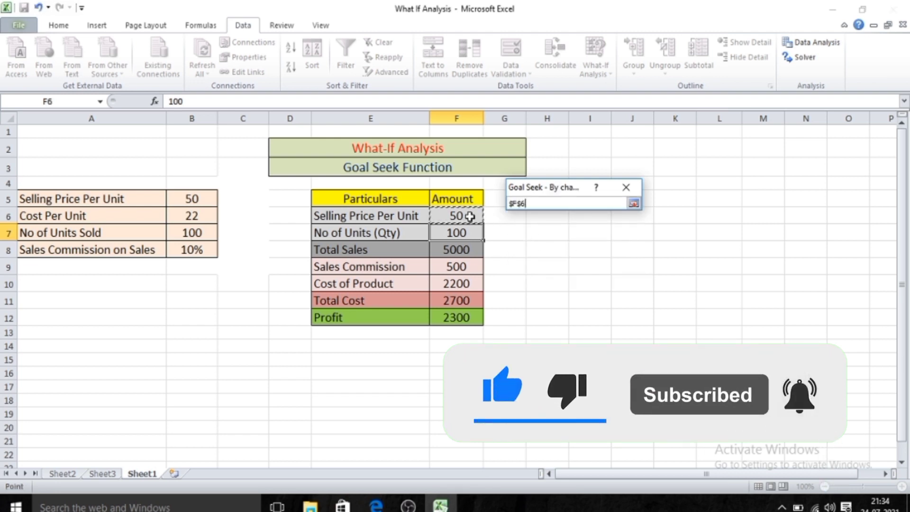
left_click(633, 204)
left_click(559, 262)
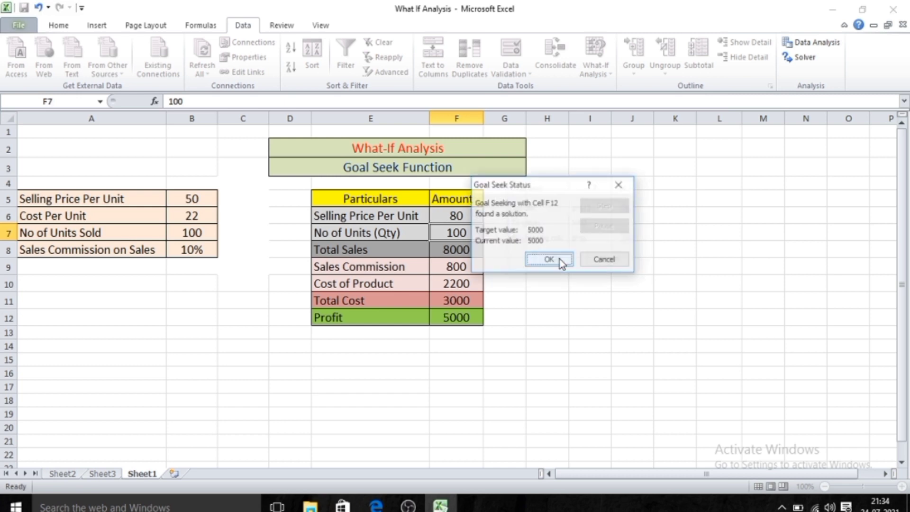
left_click(560, 261)
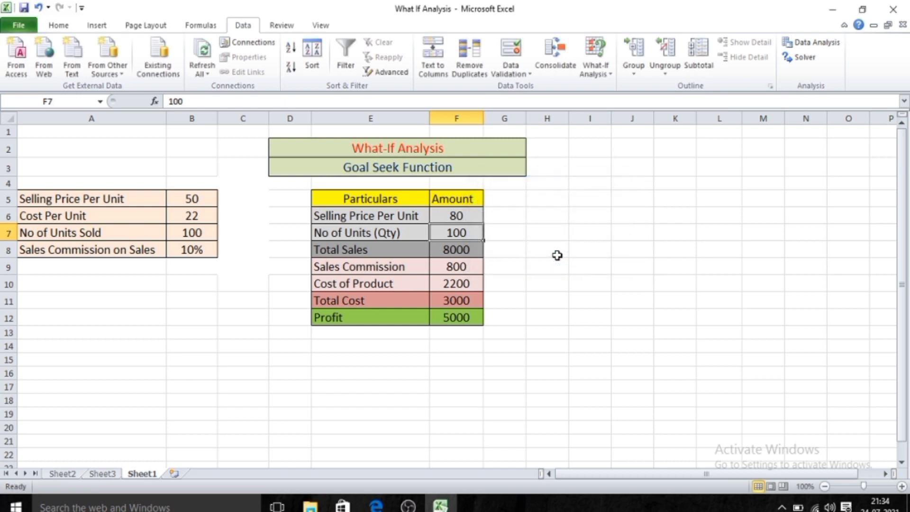
left_click(471, 215)
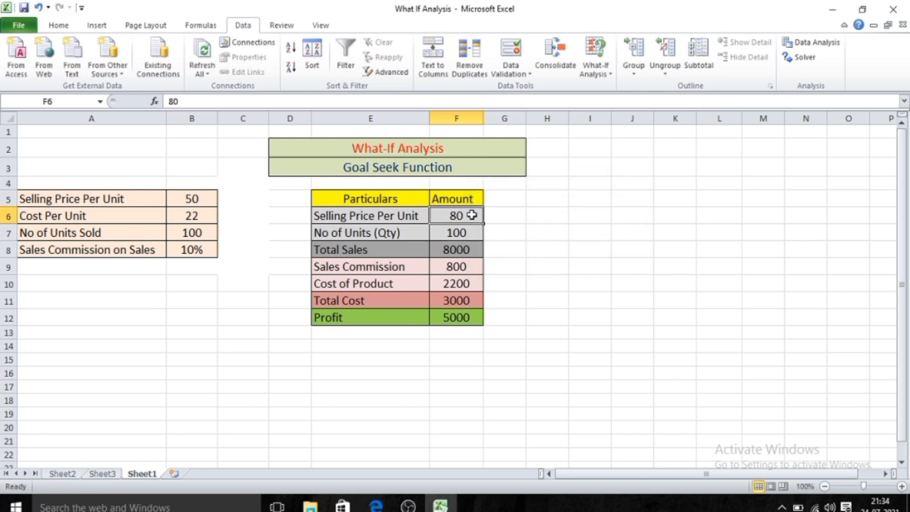
left_click(475, 236)
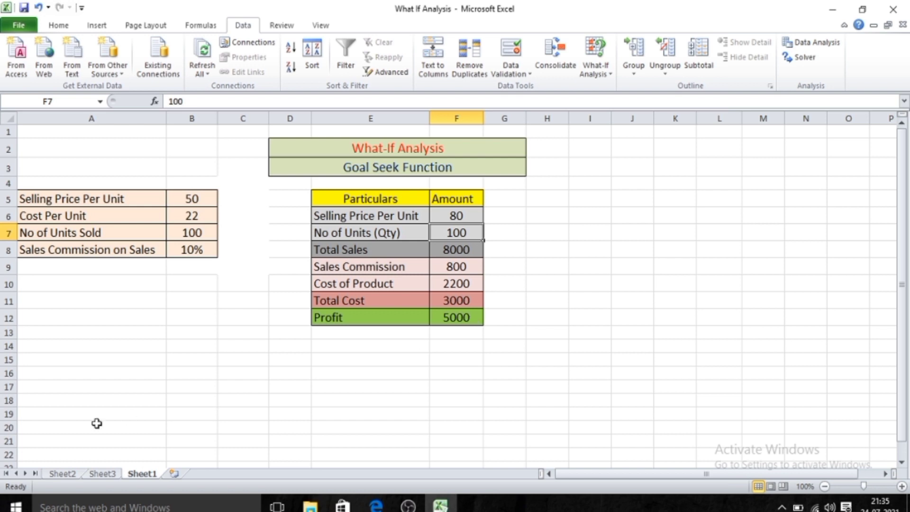
Step: On Sheet3, enter car cost 500000 and down payment 2,00,000
left_click(102, 474)
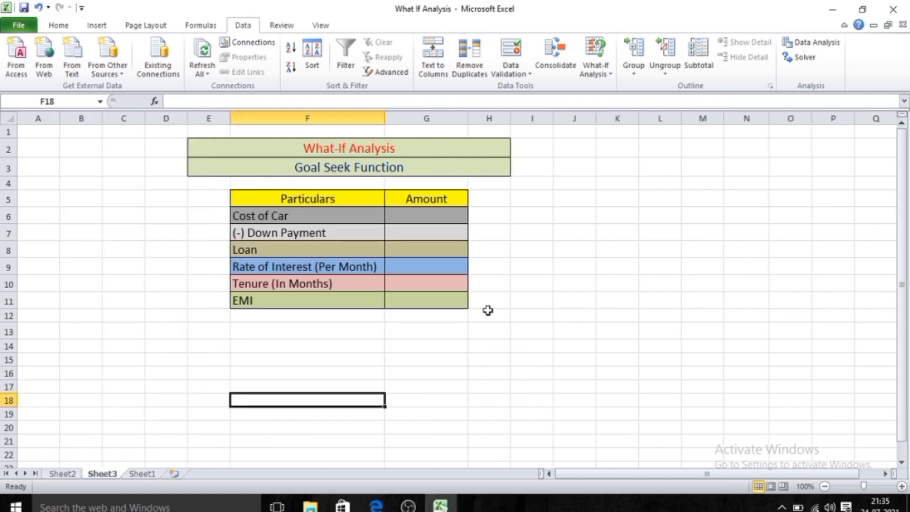
left_click(424, 216)
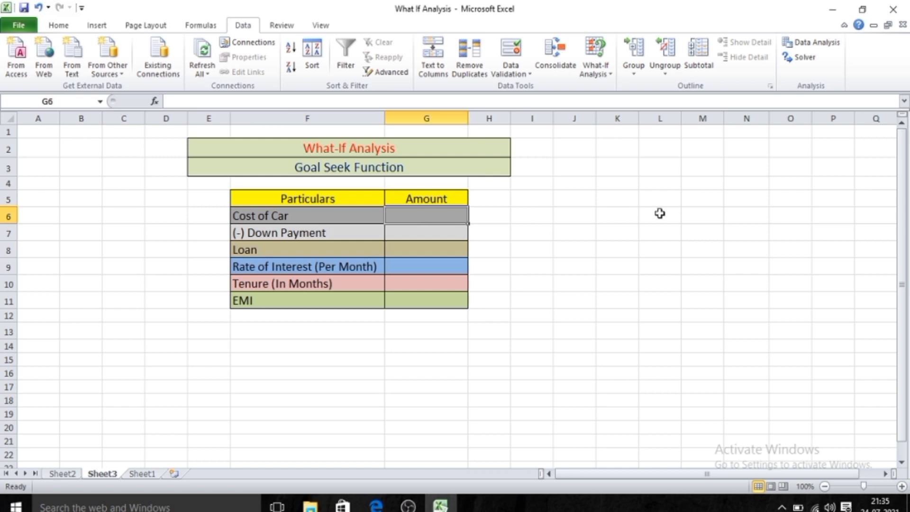
type("500000")
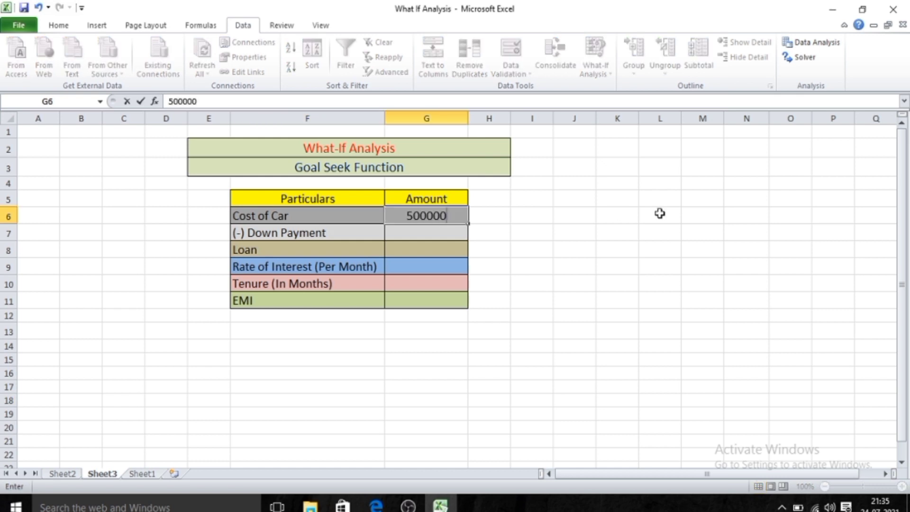
key("Return")
type("2,00,")
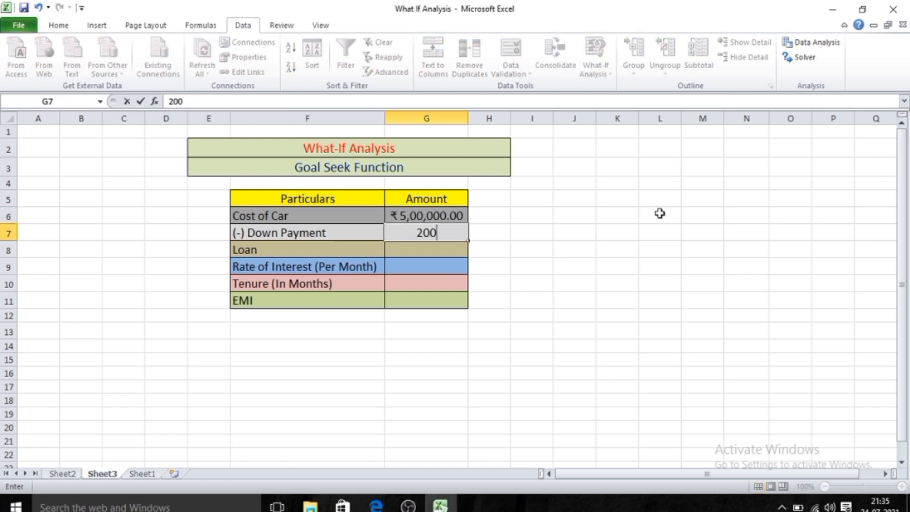
type("000")
key("Return")
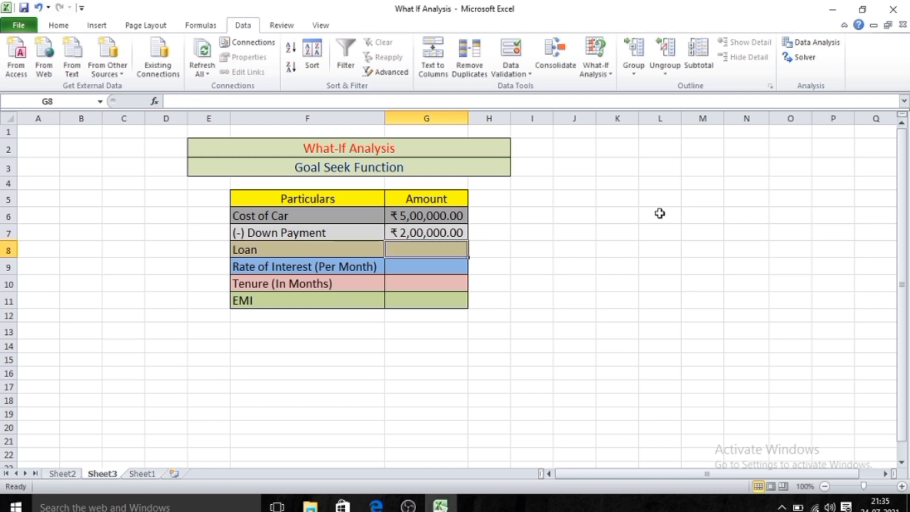
Step: Set Loan to =G6-G7 (₹3,00,000), interest to 1% and tenure to 60 months
type("=")
left_click(430, 214)
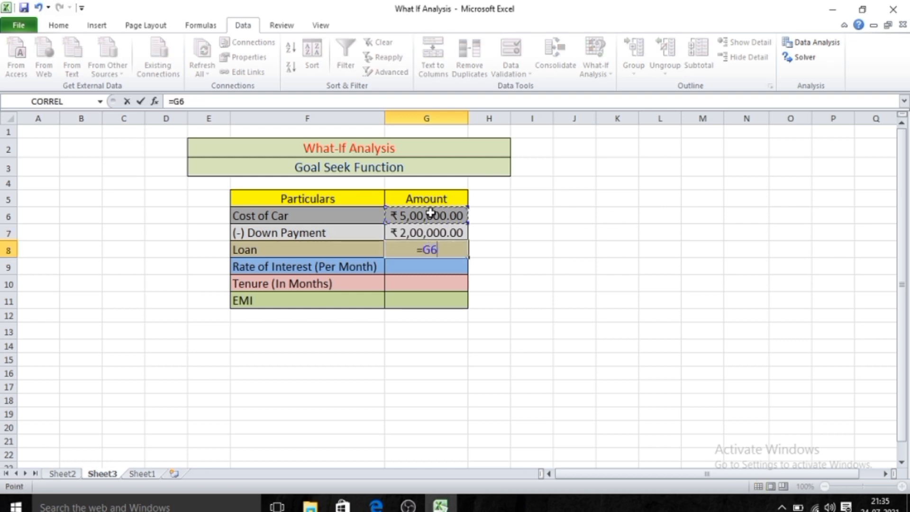
type("-")
left_click(434, 233)
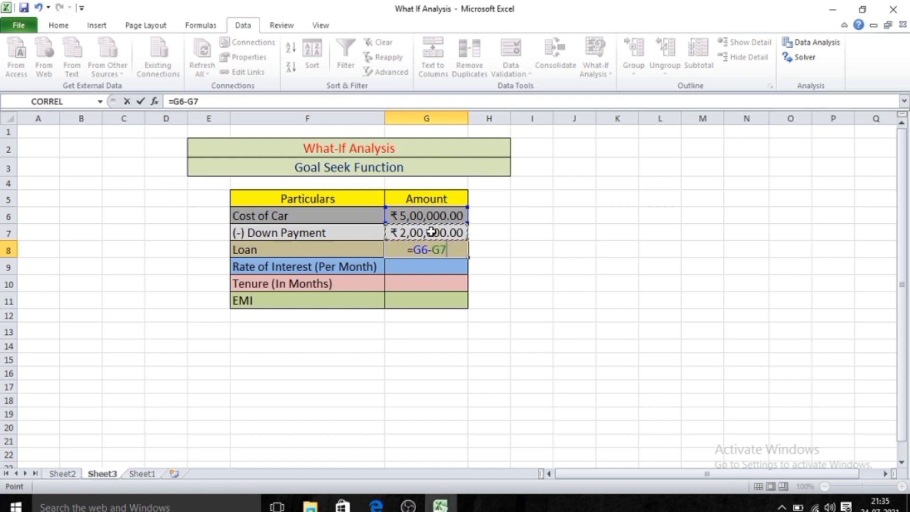
key("Return")
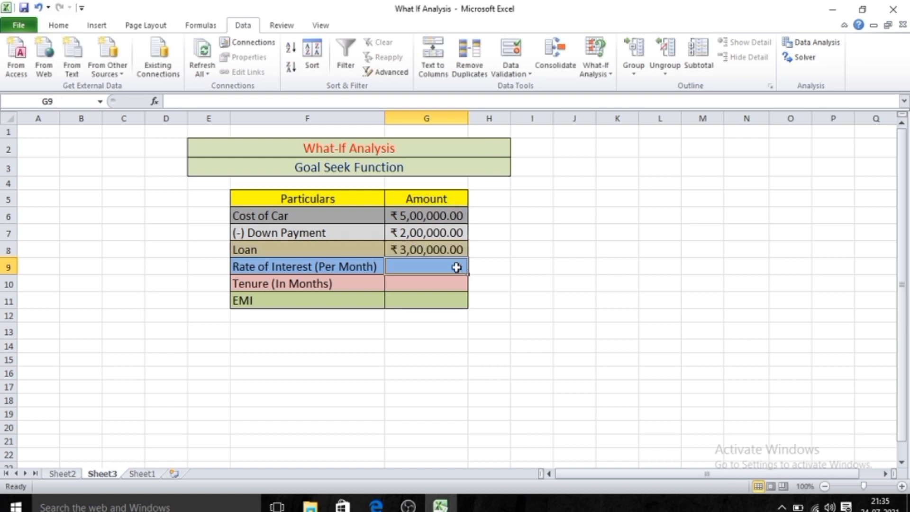
type("1")
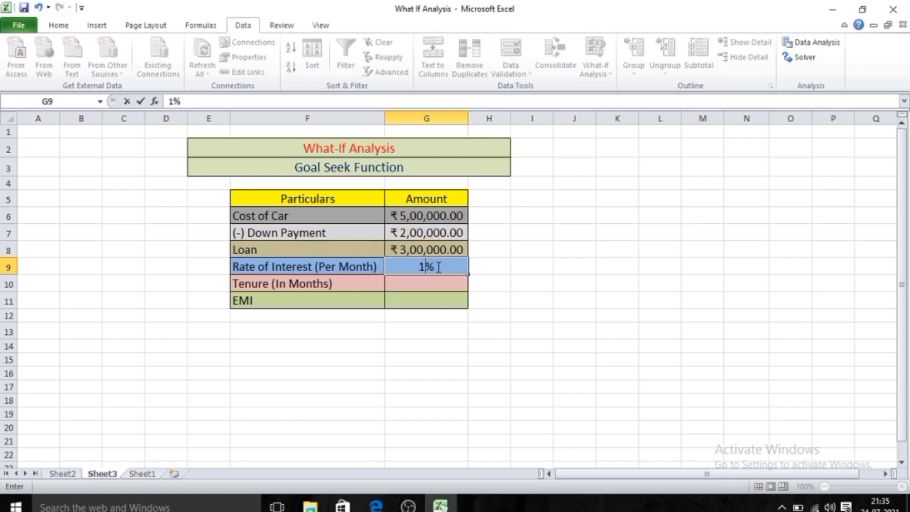
key("Return")
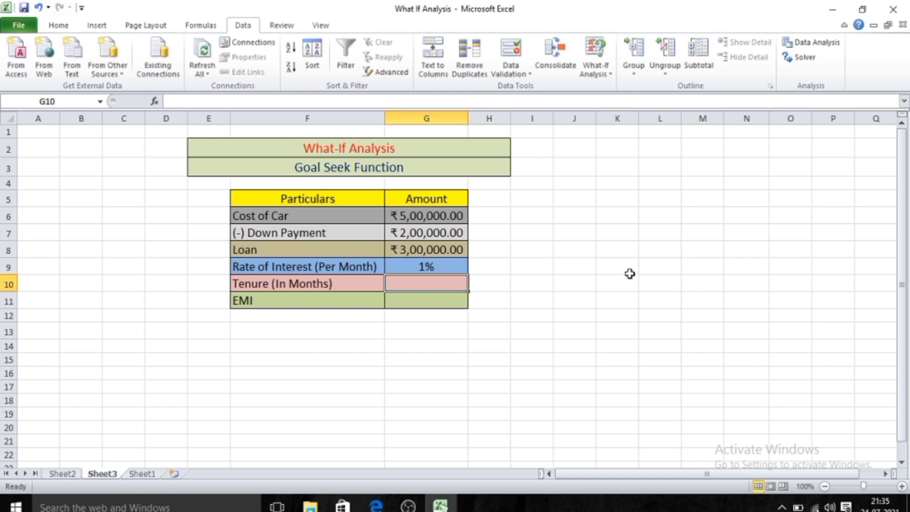
type("60")
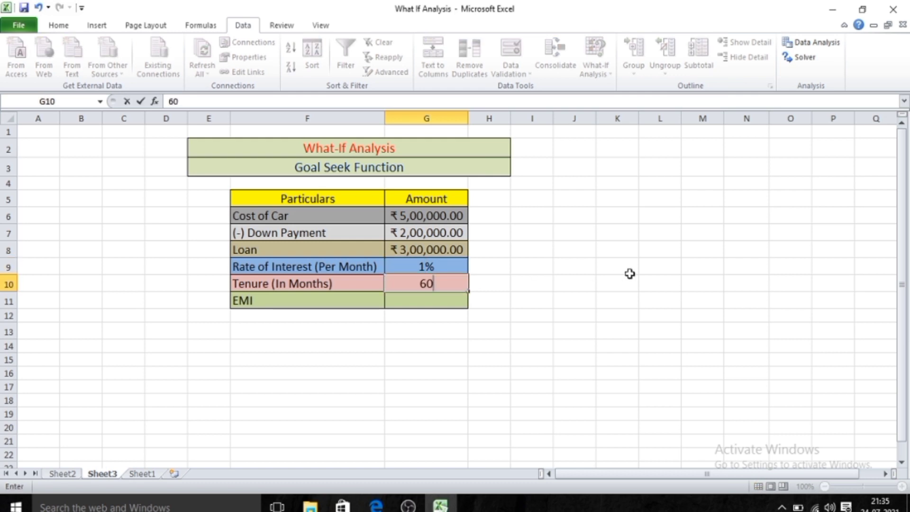
key("Return")
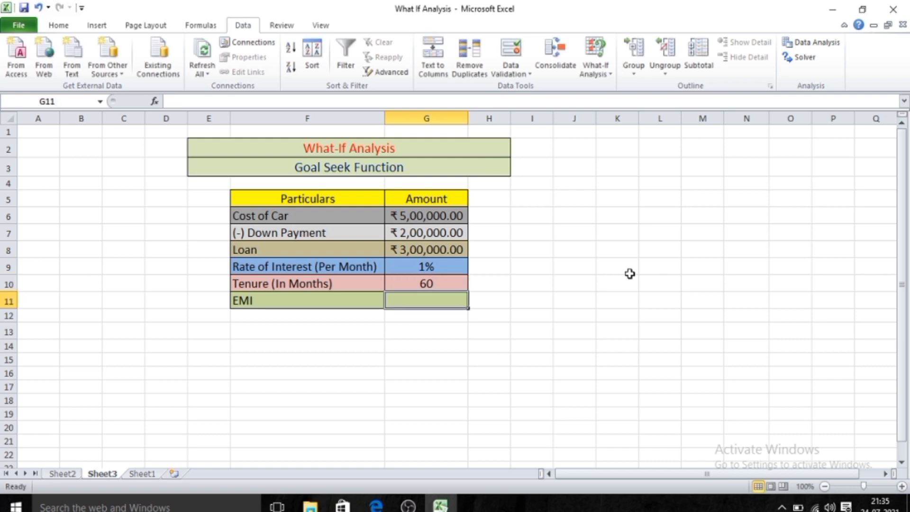
Step: Enter =PMT(G9,G10,G8) in G11 for an EMI of ₹-6,673.33
type("=")
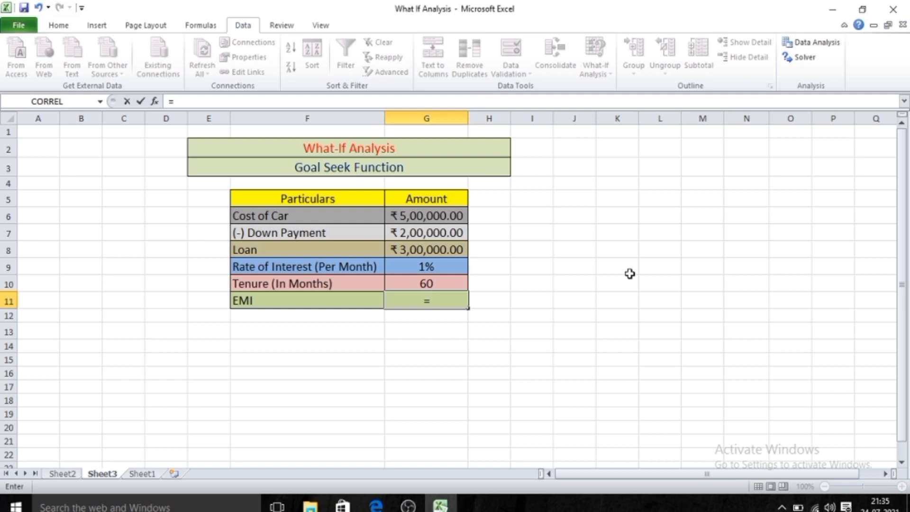
type("PMT")
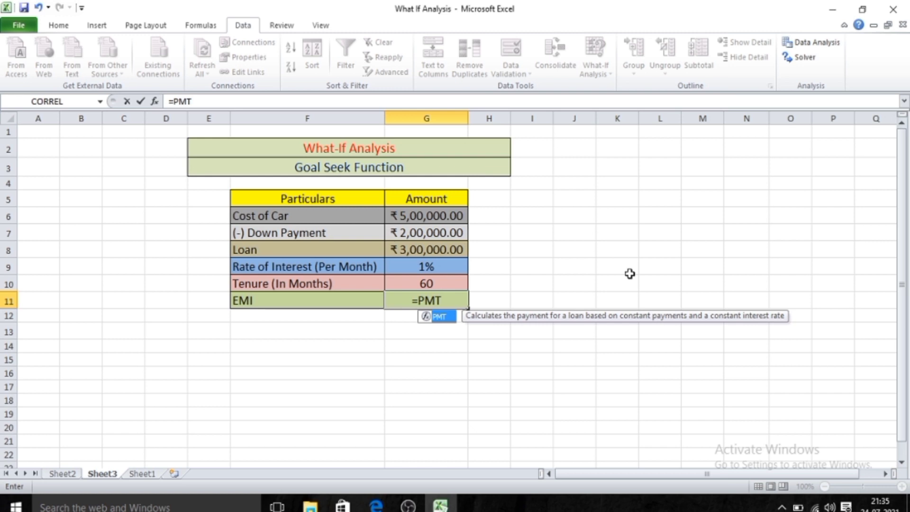
type("(")
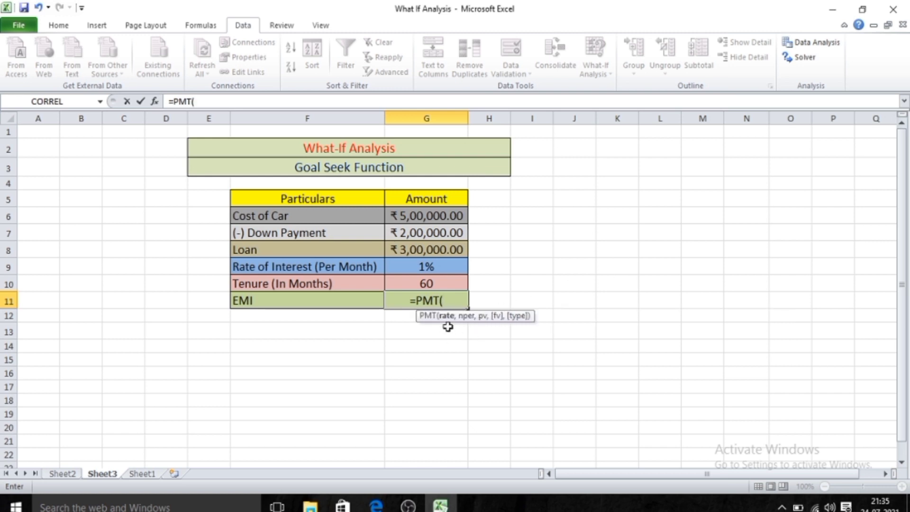
left_click(445, 272)
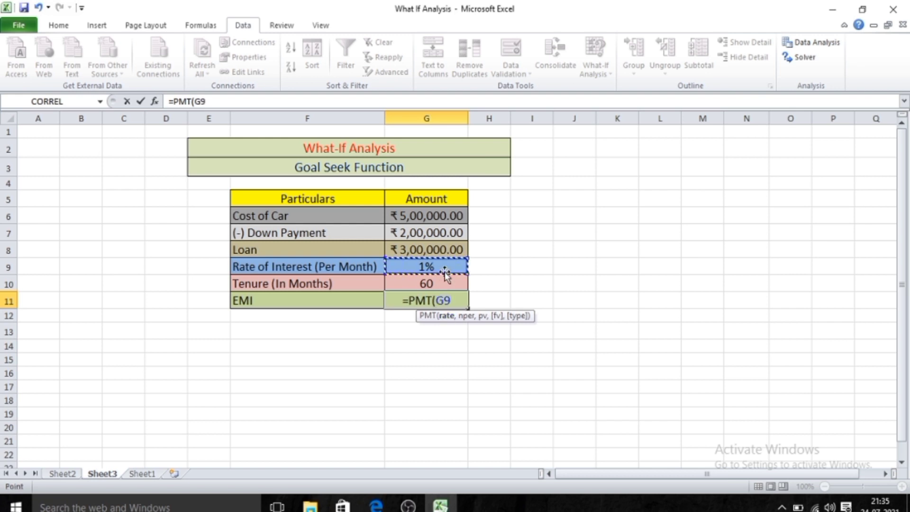
type(",")
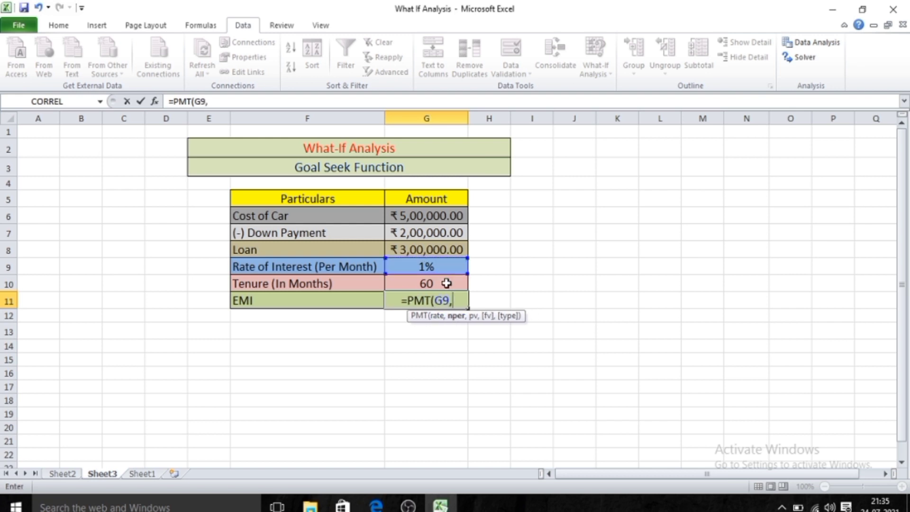
left_click(447, 286)
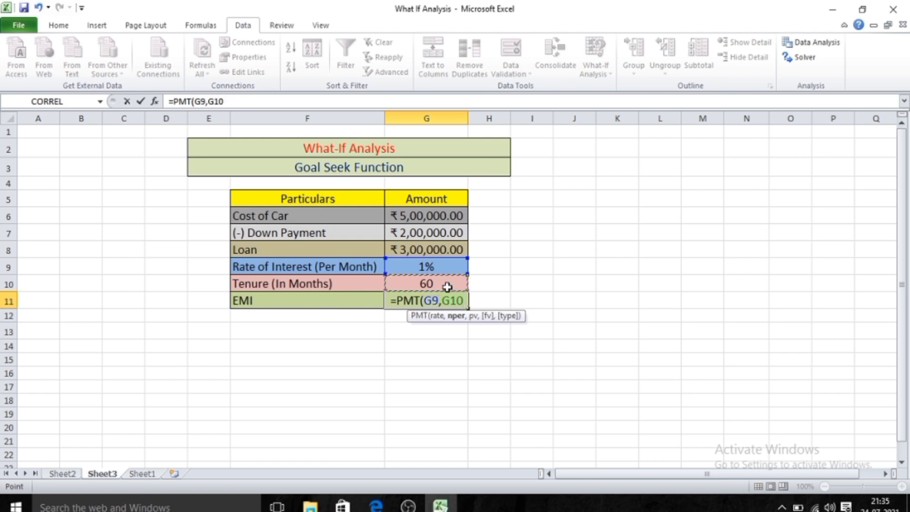
type(",")
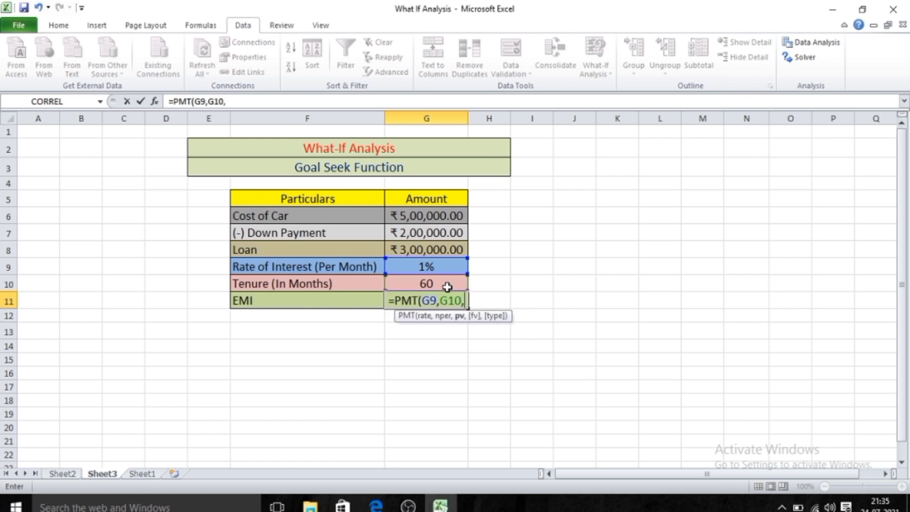
left_click(445, 251)
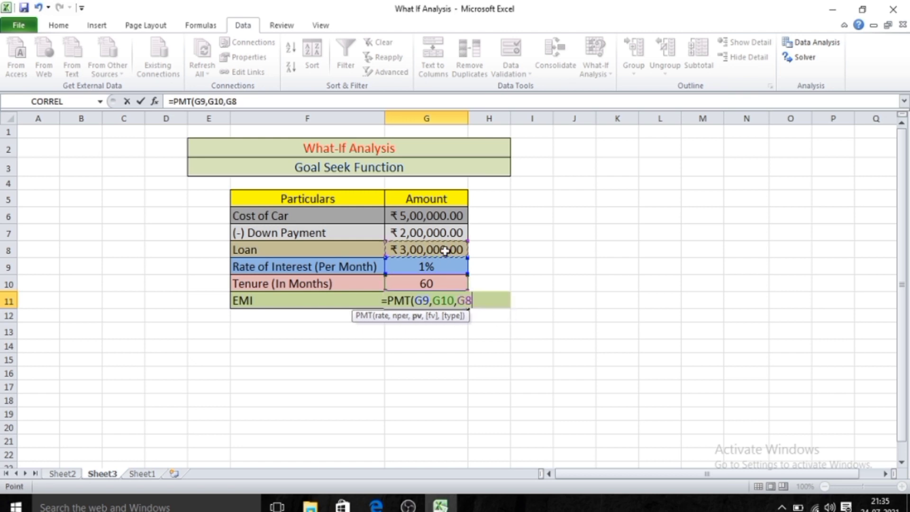
type(")")
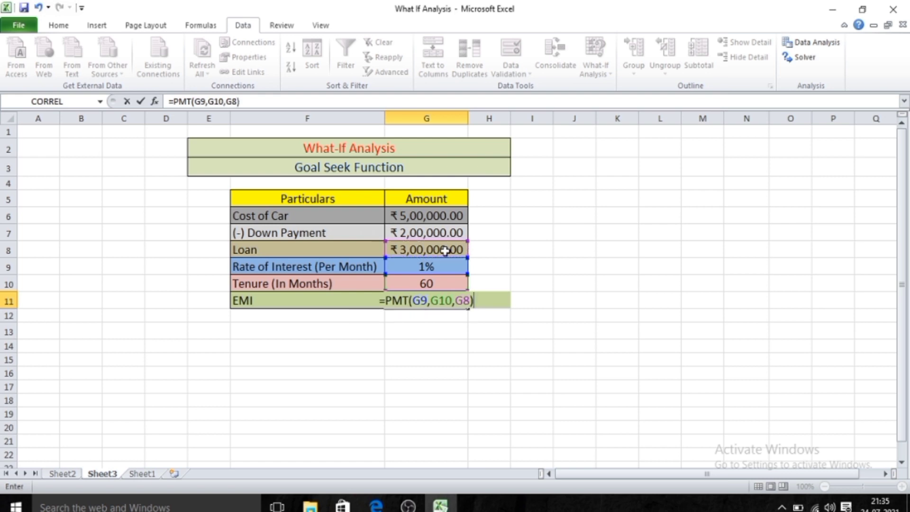
key("Return")
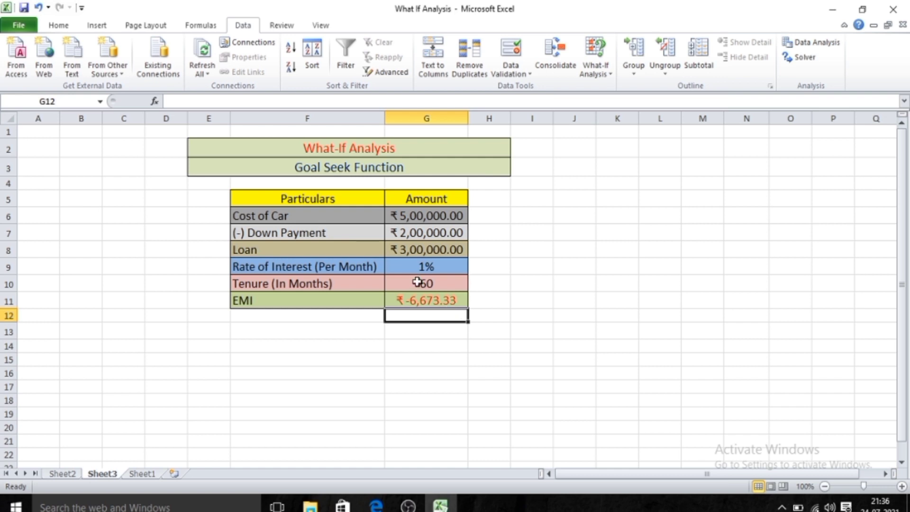
Step: Change the EMI formula to =-PMT(G9,G10,G8) so it shows ₹6,673.33
left_click(417, 301)
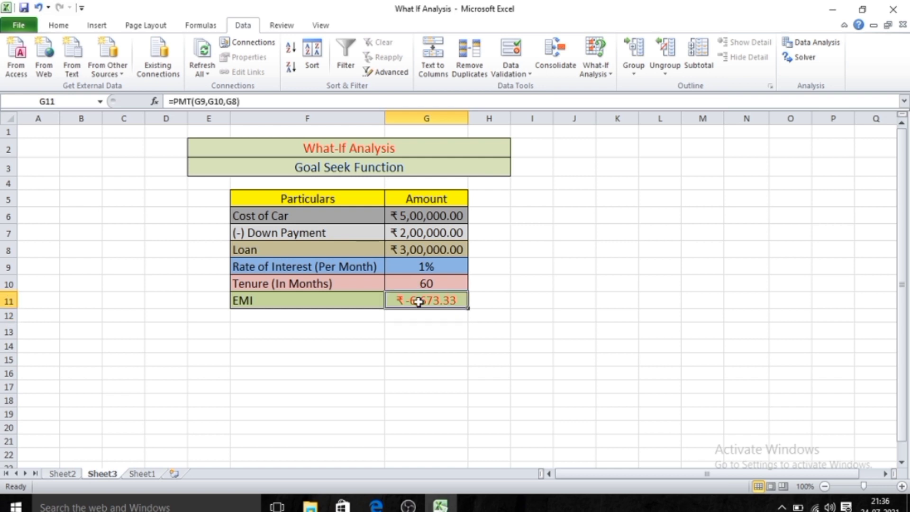
left_click(177, 101)
type("-")
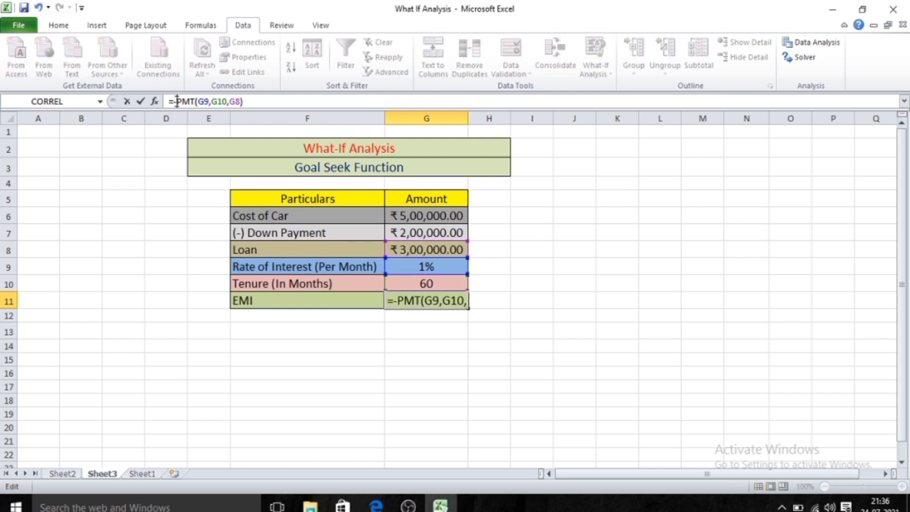
key("Return")
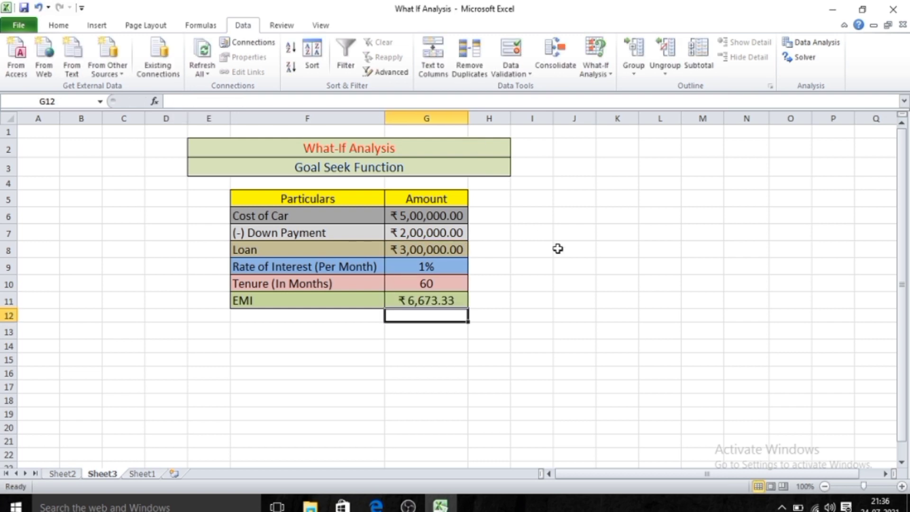
left_click(523, 389)
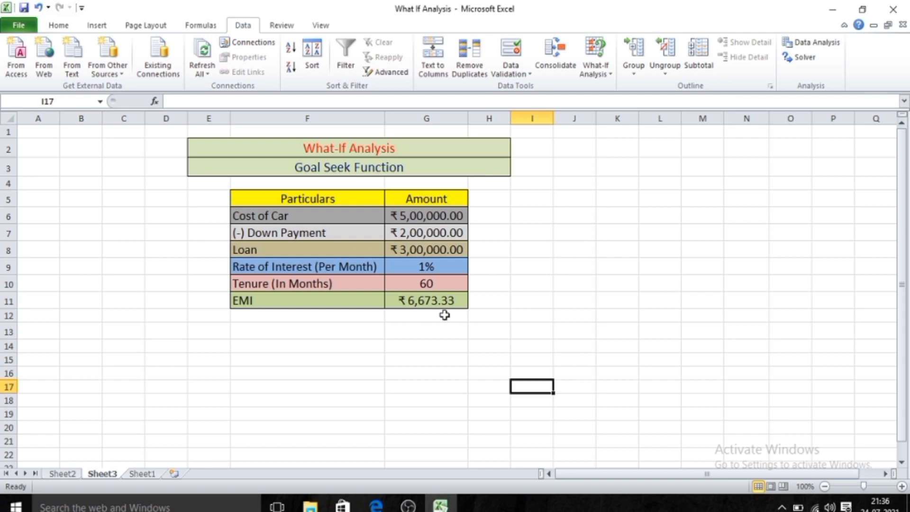
left_click(596, 67)
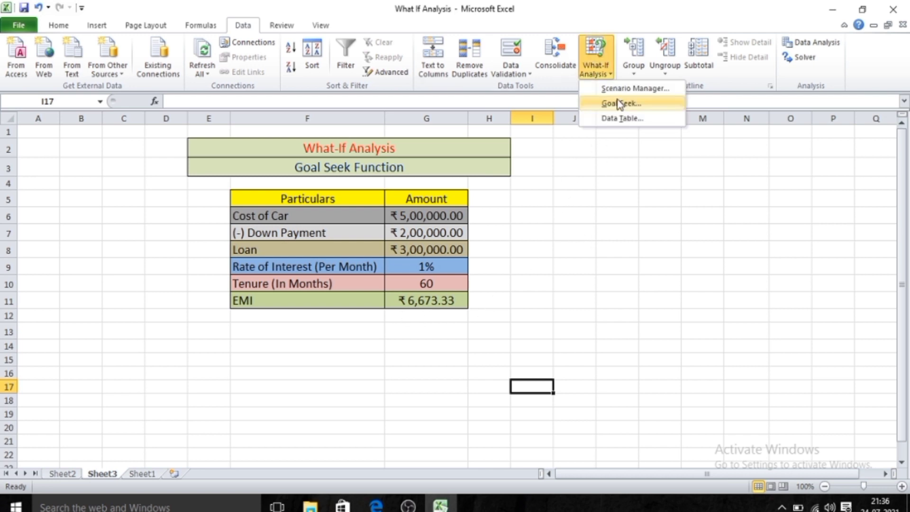
left_click(619, 104)
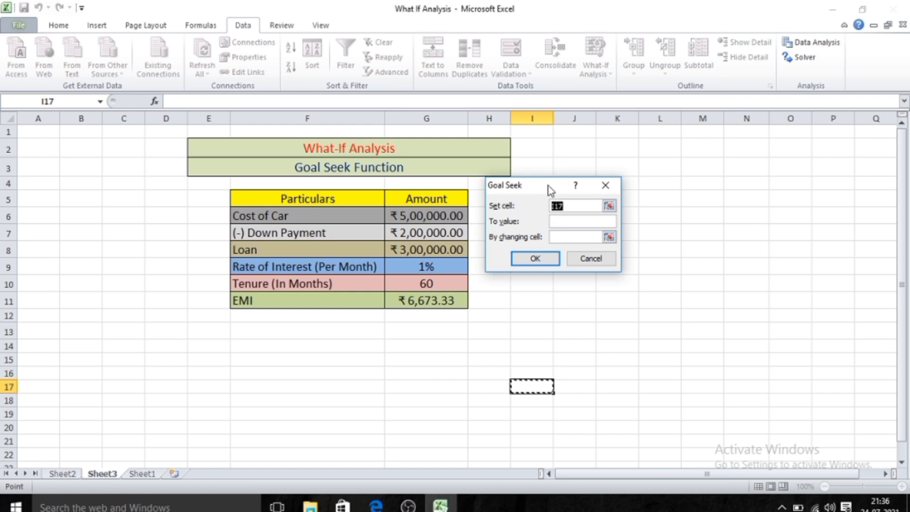
left_click_drag(548, 186, 578, 191)
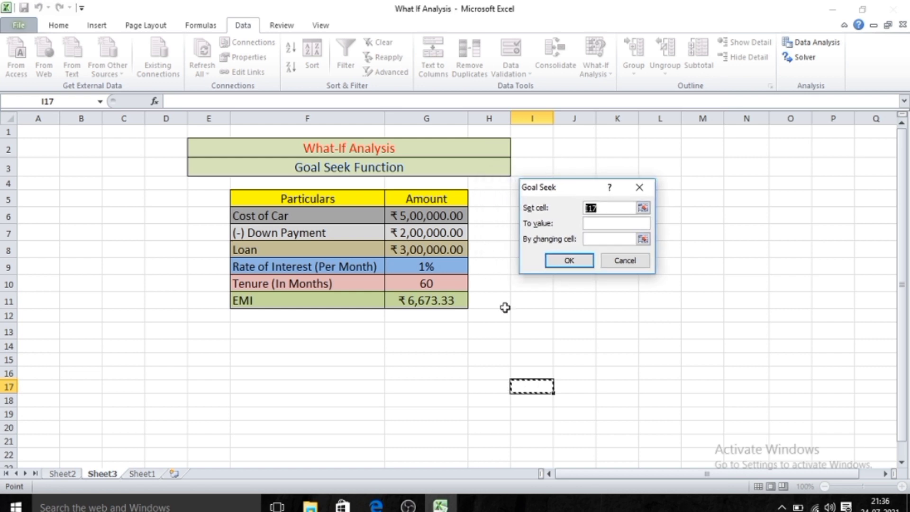
left_click(451, 301)
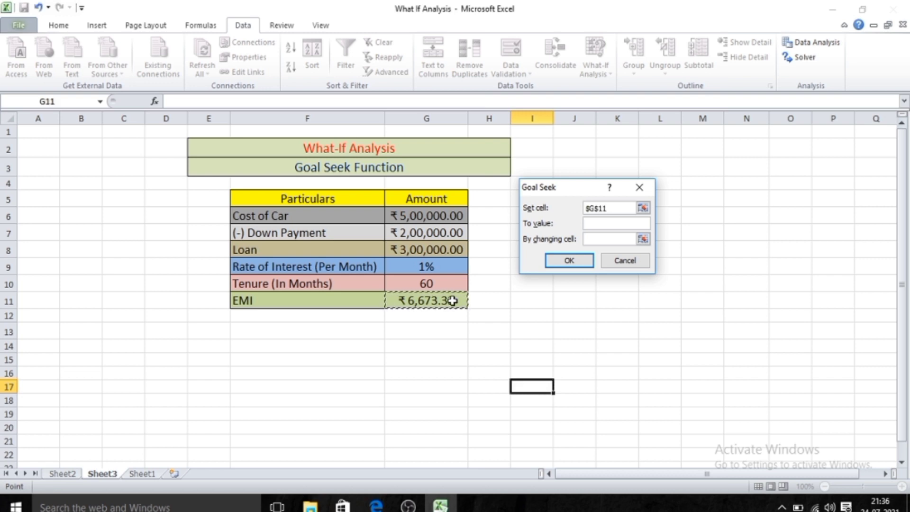
left_click(600, 223)
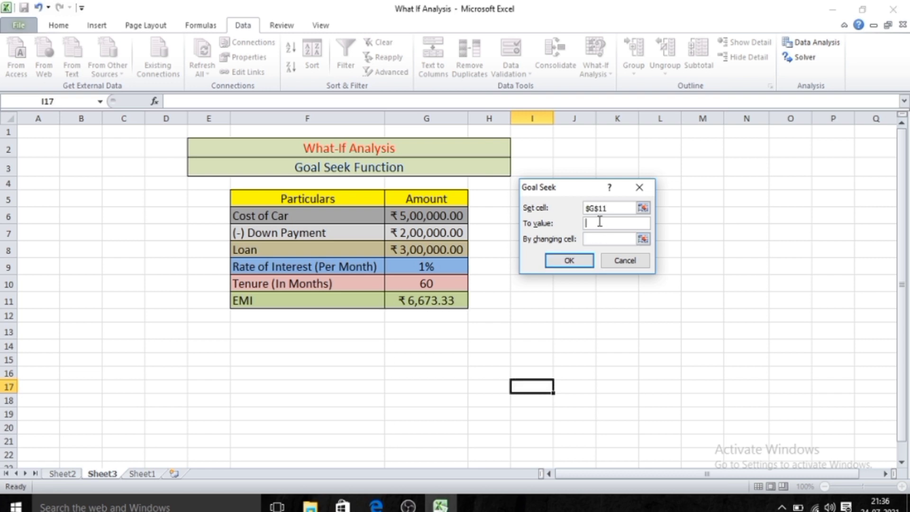
type("5000")
left_click(643, 238)
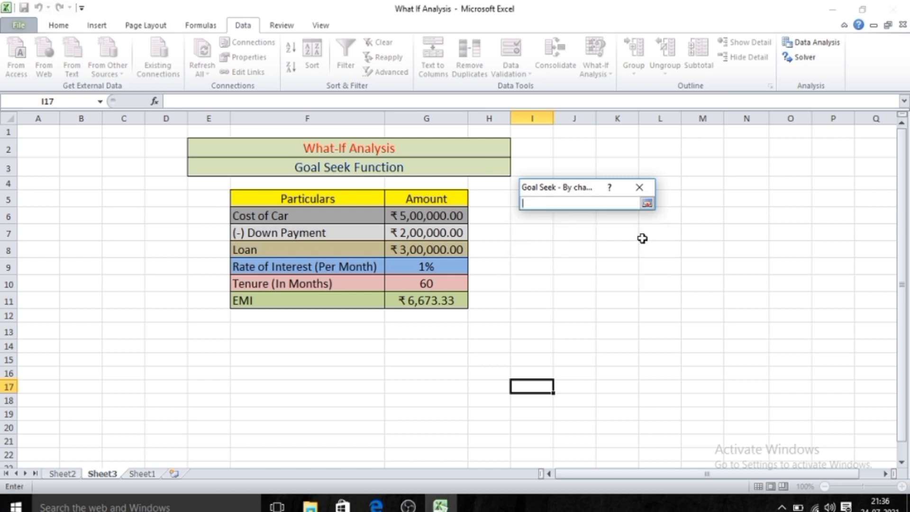
left_click(432, 233)
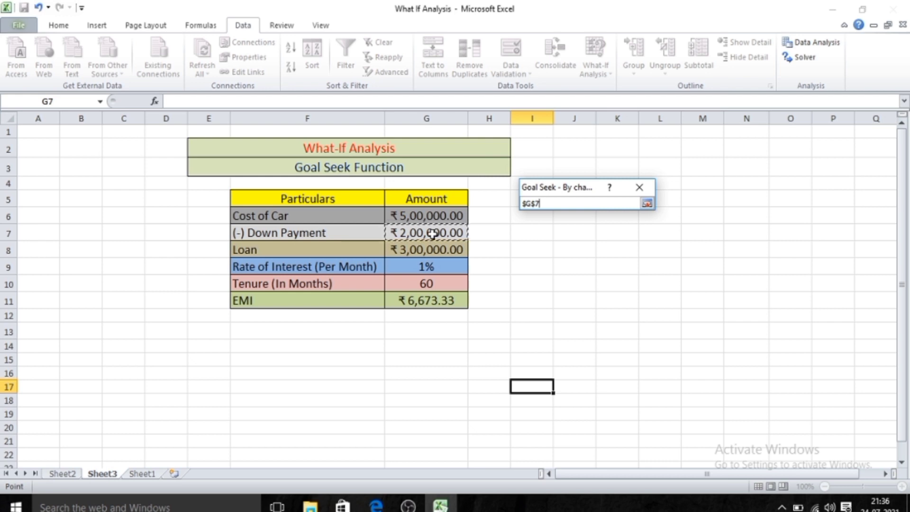
key("Return")
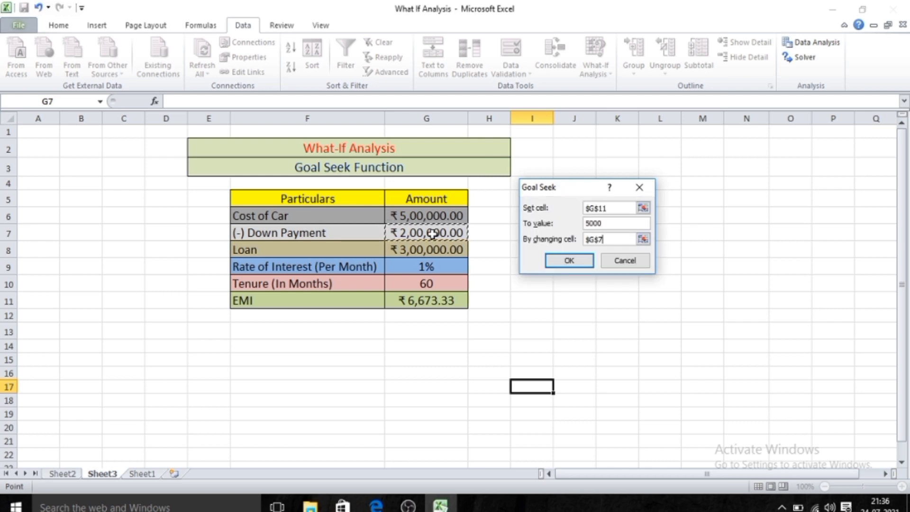
left_click(577, 261)
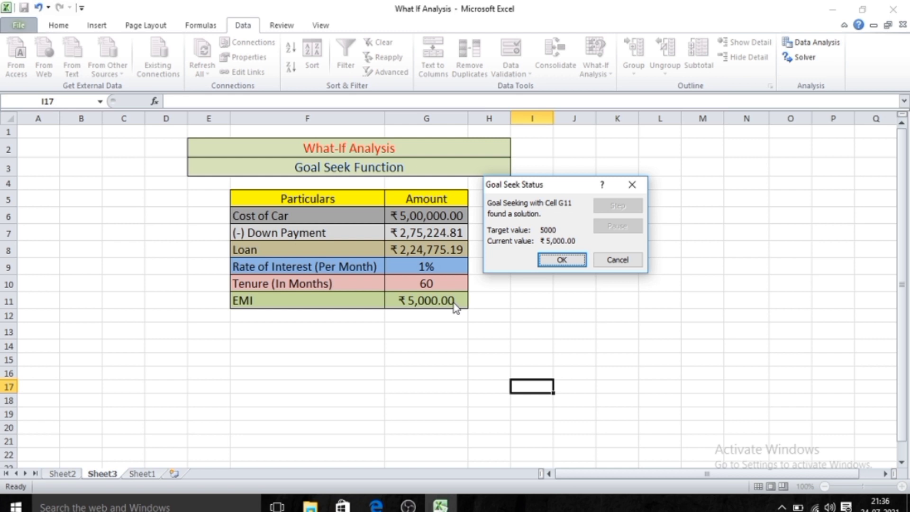
left_click(618, 260)
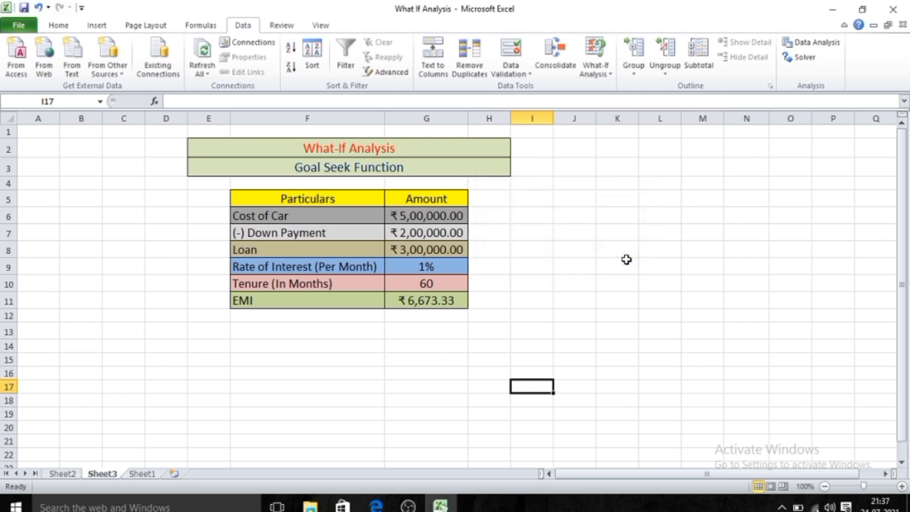
Step: Select the tenure cell G10
left_click(454, 286)
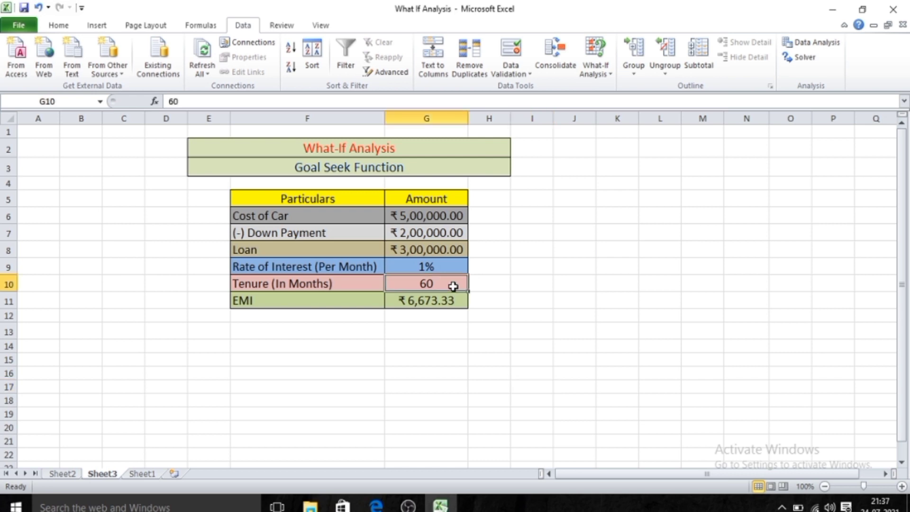
Step: Goal Seek EMI G11 to 5000 by changing tenure G10, giving 92.08645871 months
left_click(592, 66)
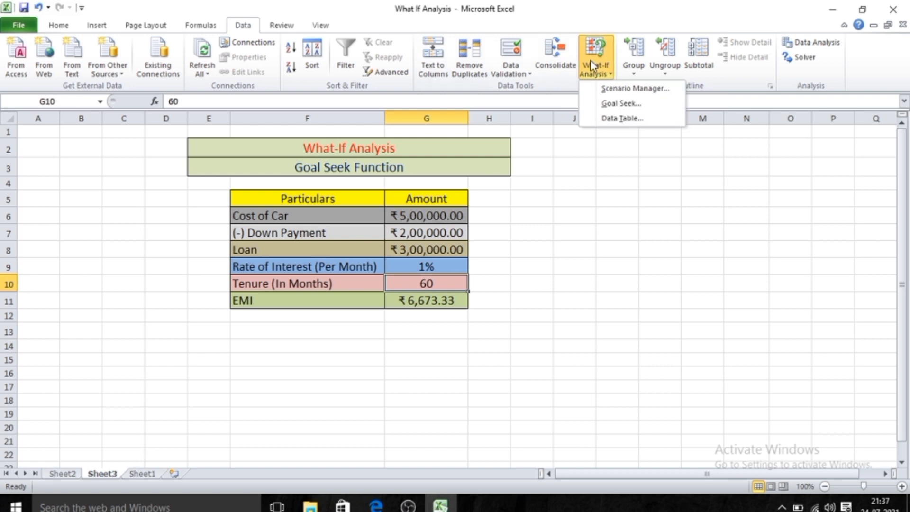
left_click(621, 103)
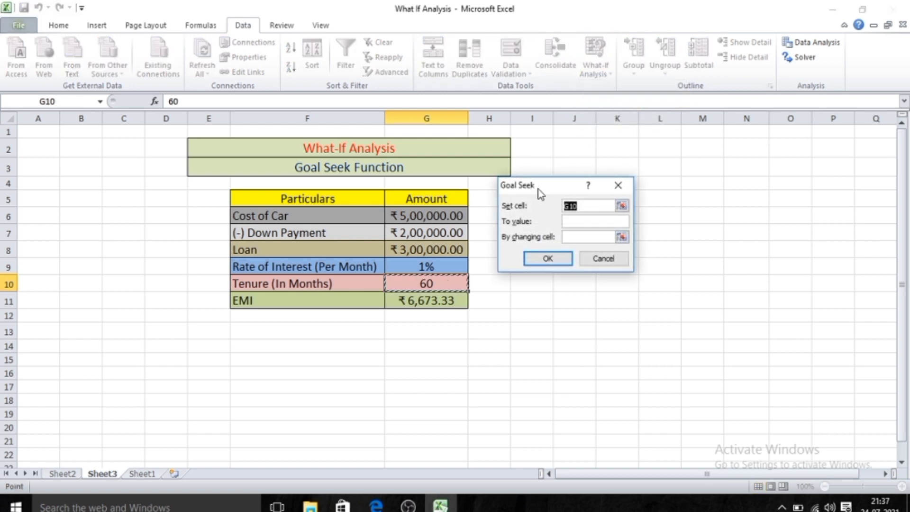
left_click_drag(540, 194, 560, 208)
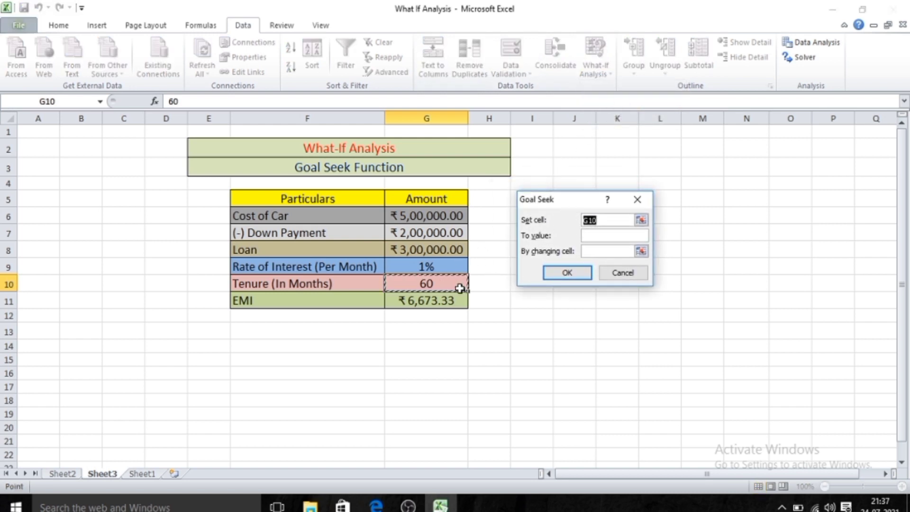
left_click(433, 300)
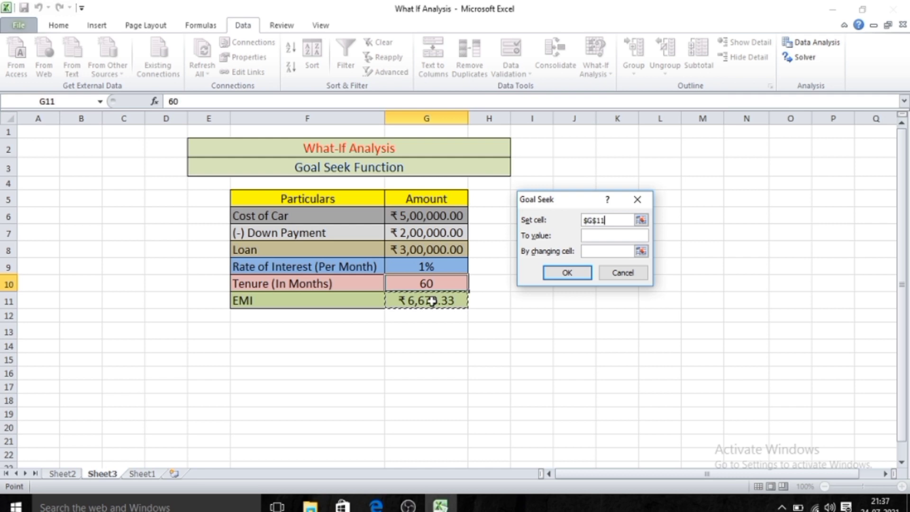
left_click(603, 237)
type("5000")
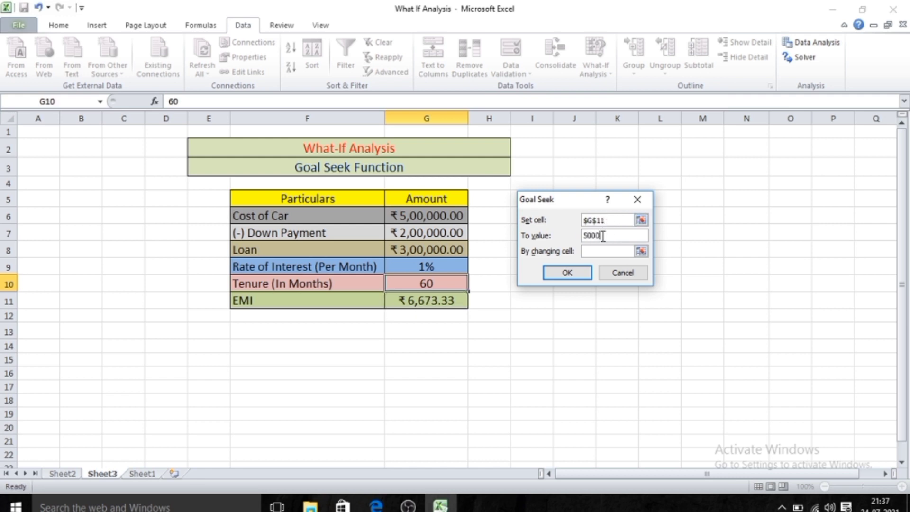
left_click(641, 253)
left_click(436, 284)
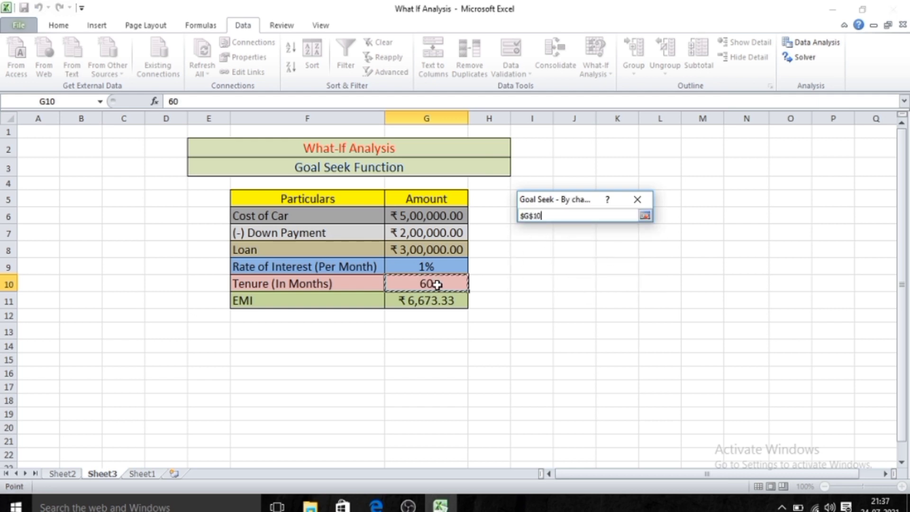
left_click(645, 216)
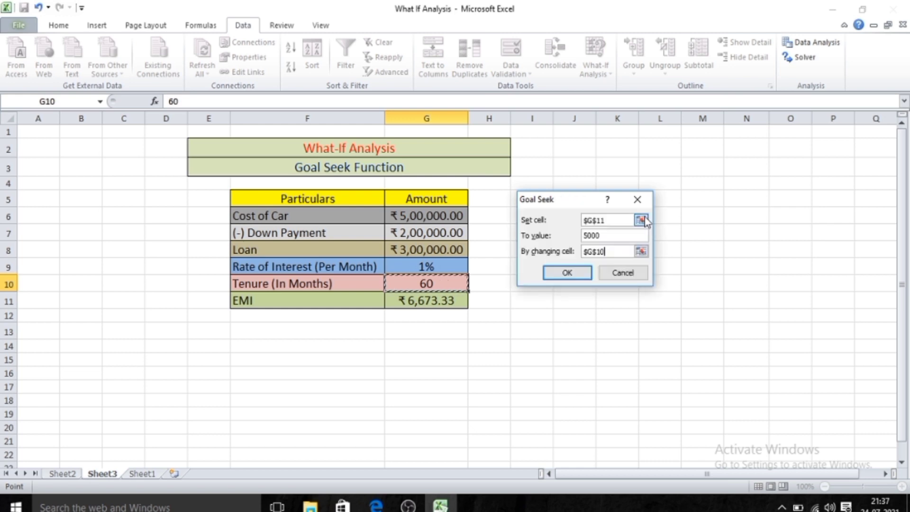
left_click(567, 275)
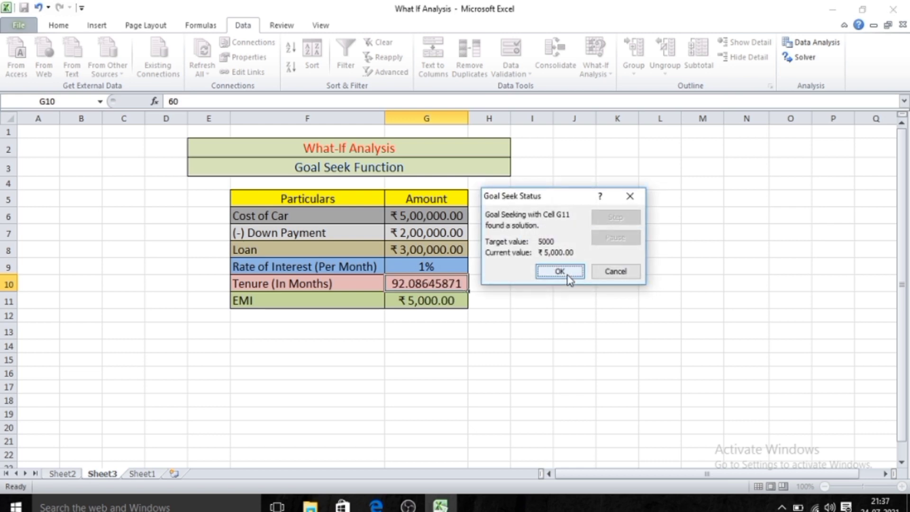
left_click(568, 277)
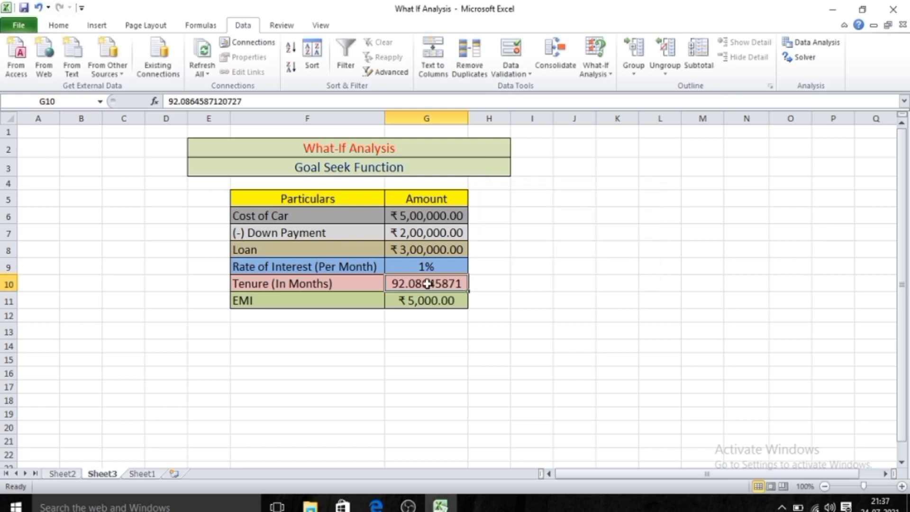